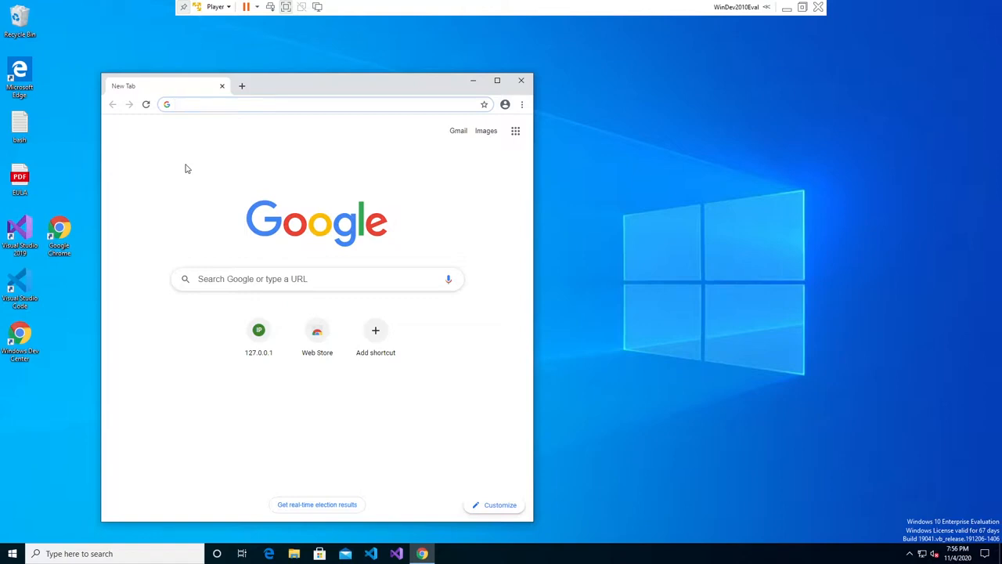
Maximize the browser window, search the web for "php" and open the official php.net site.
left_click(496, 82)
type("php")
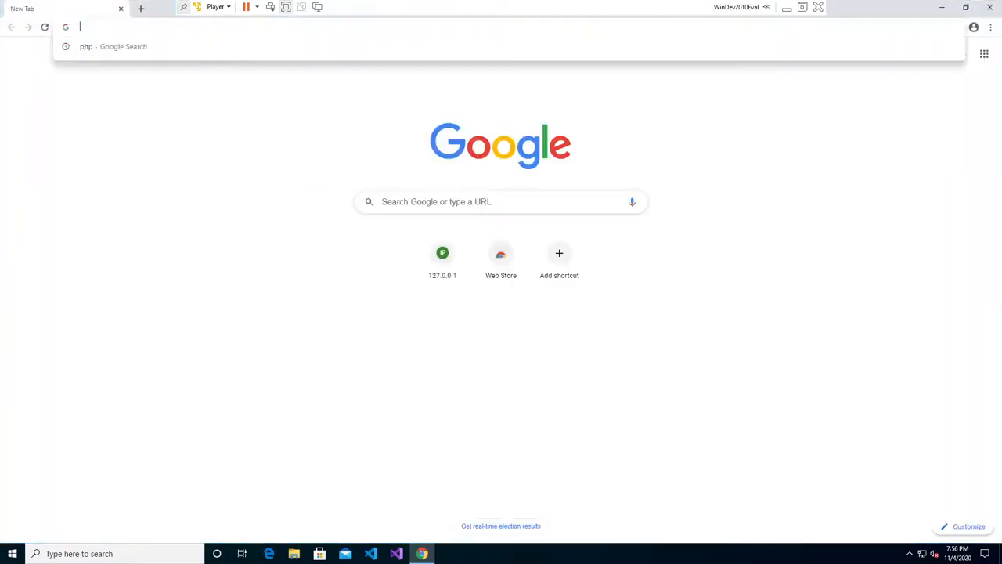
key("Return")
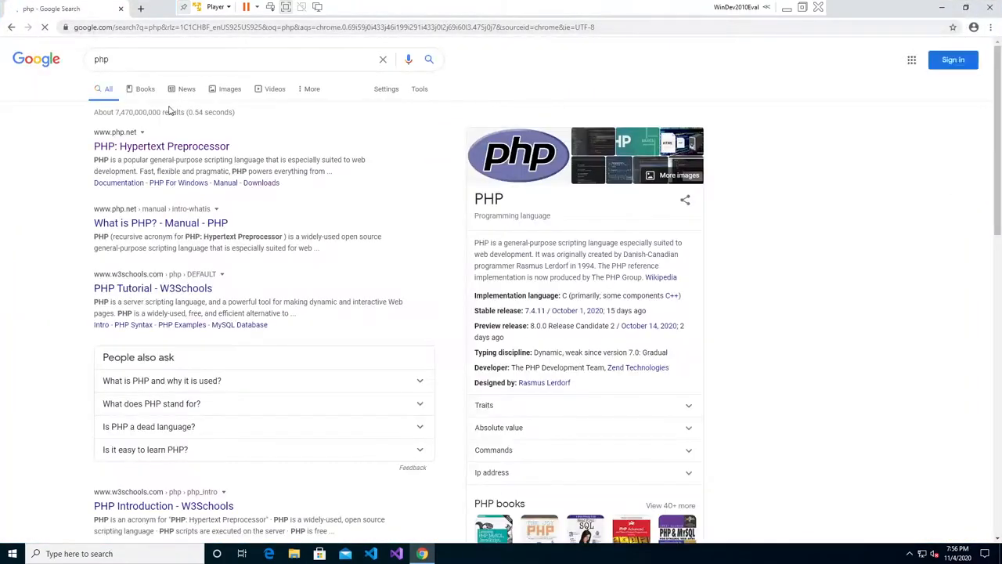
left_click(142, 149)
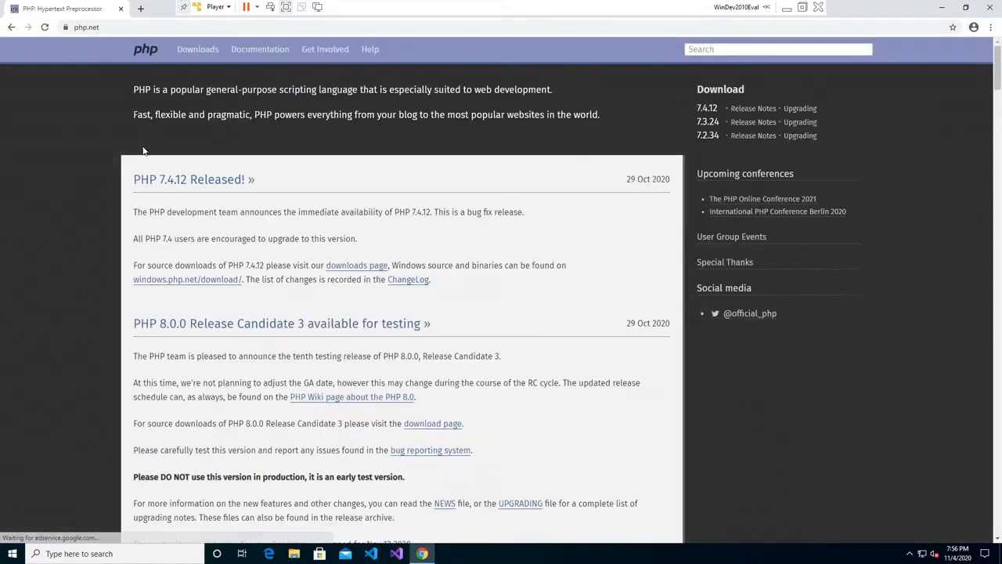
Download the VC15 x64 Thread Safe zip of PHP 7.4.12 from the site's Windows downloads page.
left_click(205, 57)
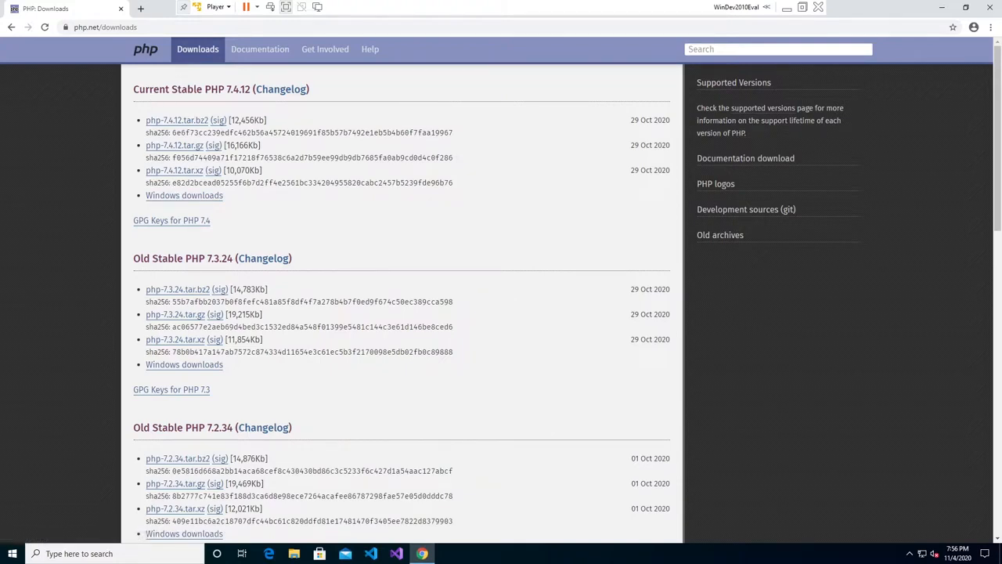
left_click(171, 196)
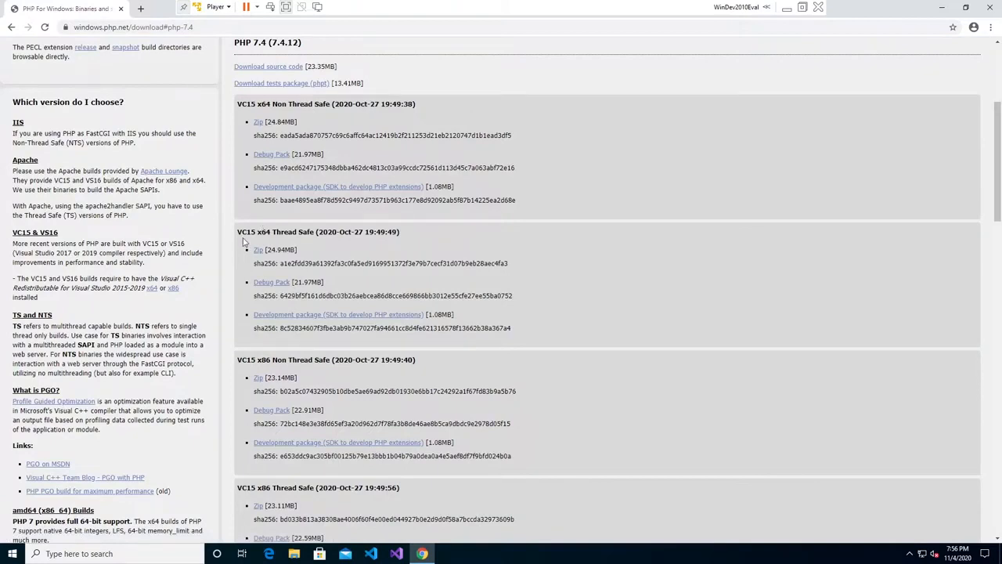
left_click_drag(237, 232, 314, 232)
left_click(295, 244)
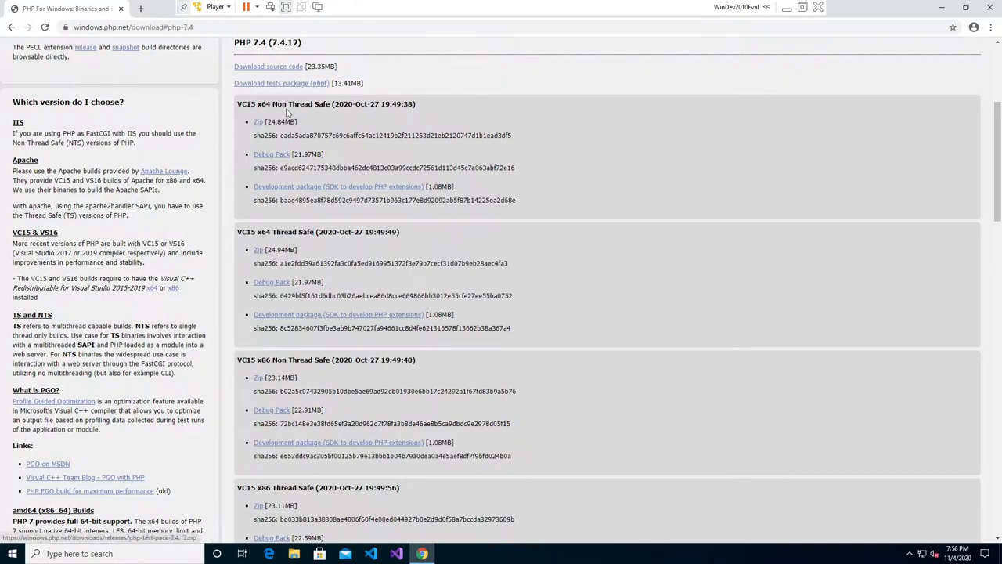
left_click(258, 252)
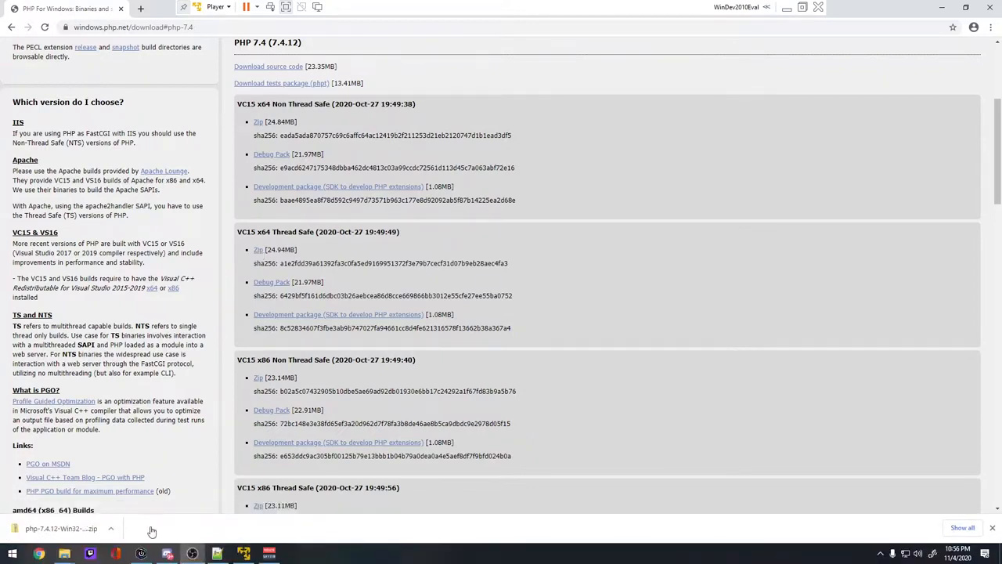
Open the downloaded PHP archive, start extracting all its files and browse to Local Disk (C:) for the destination.
left_click(70, 529)
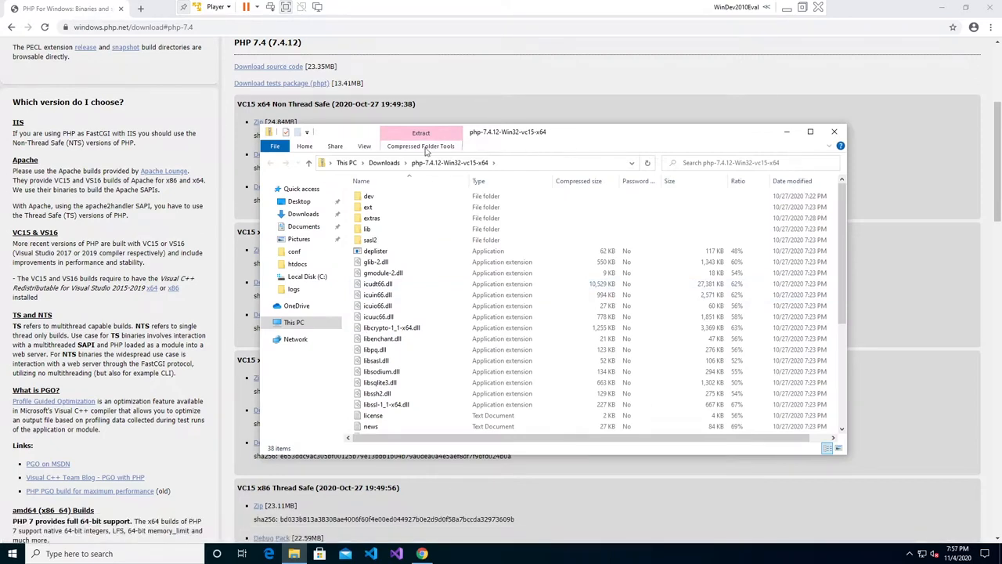
left_click(427, 148)
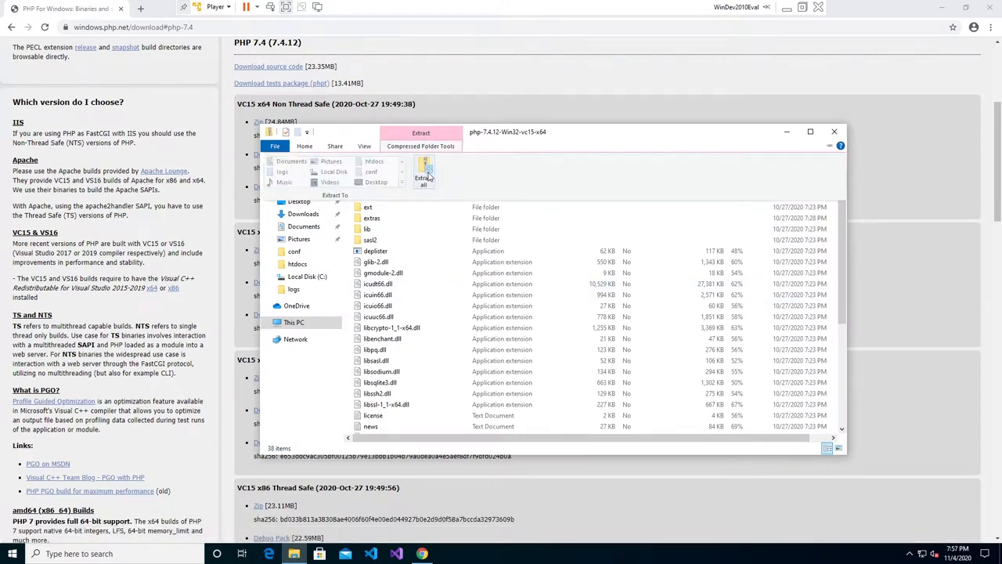
left_click(428, 177)
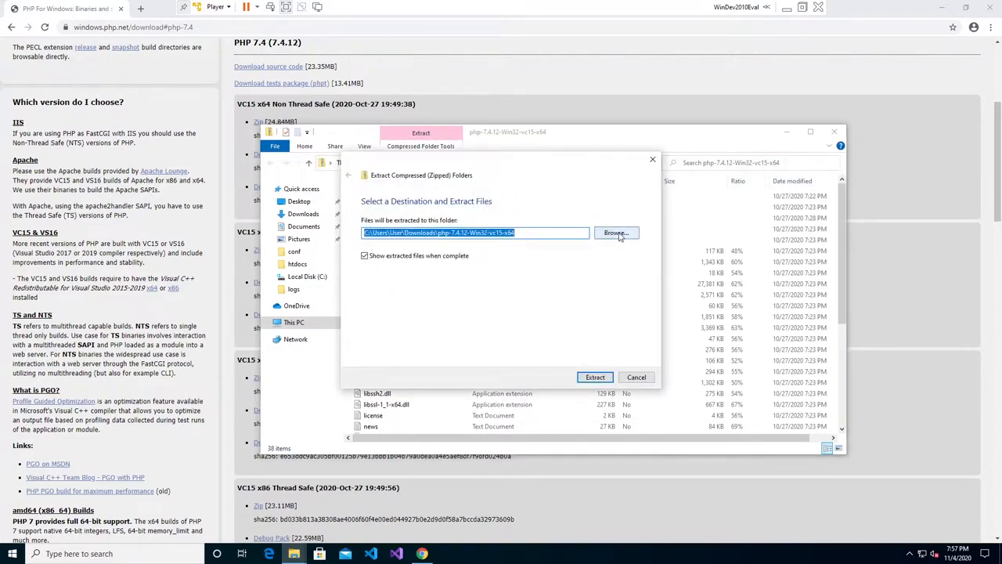
left_click(616, 233)
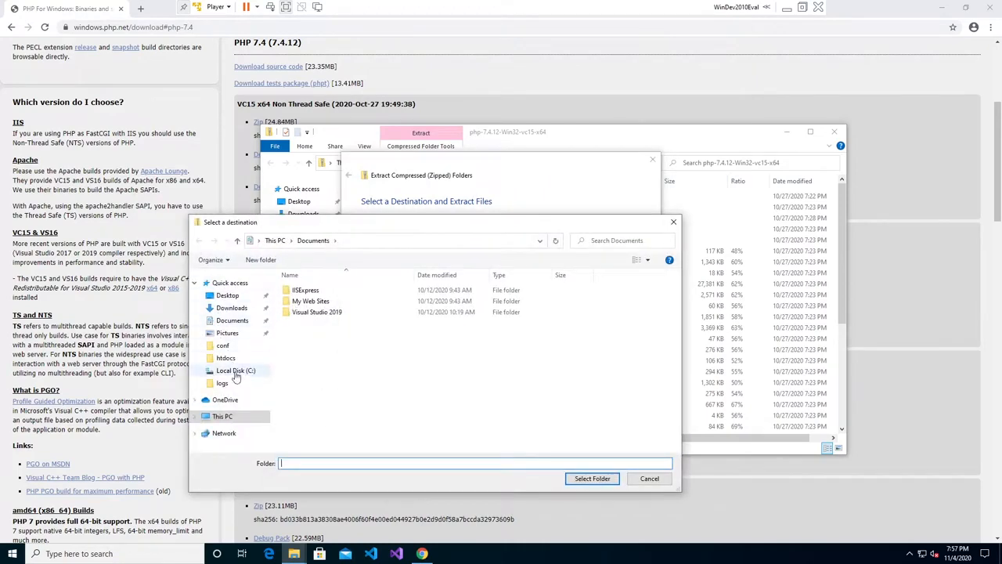
left_click(236, 372)
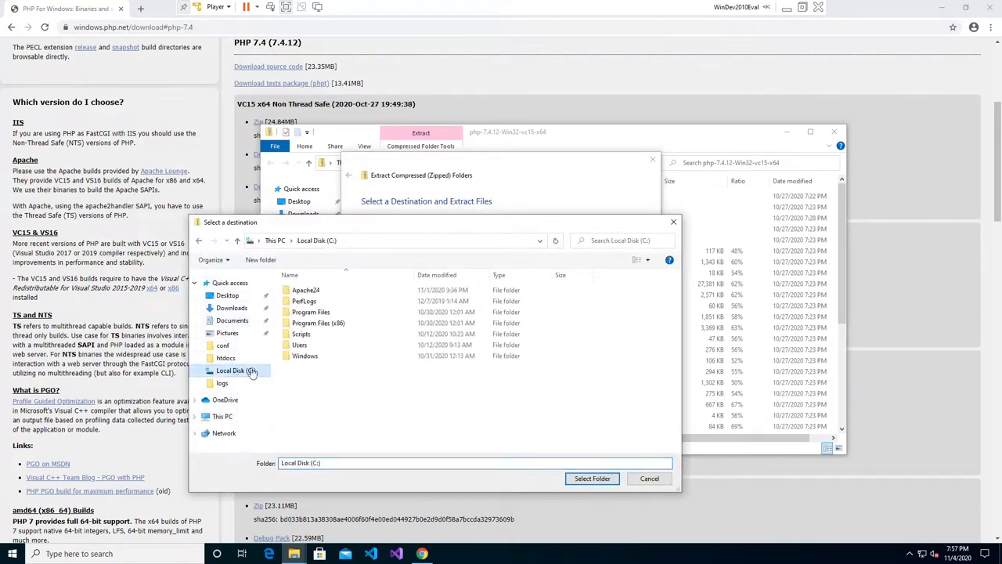
Create a new folder named PHP in the root of the C: drive.
right_click(311, 373)
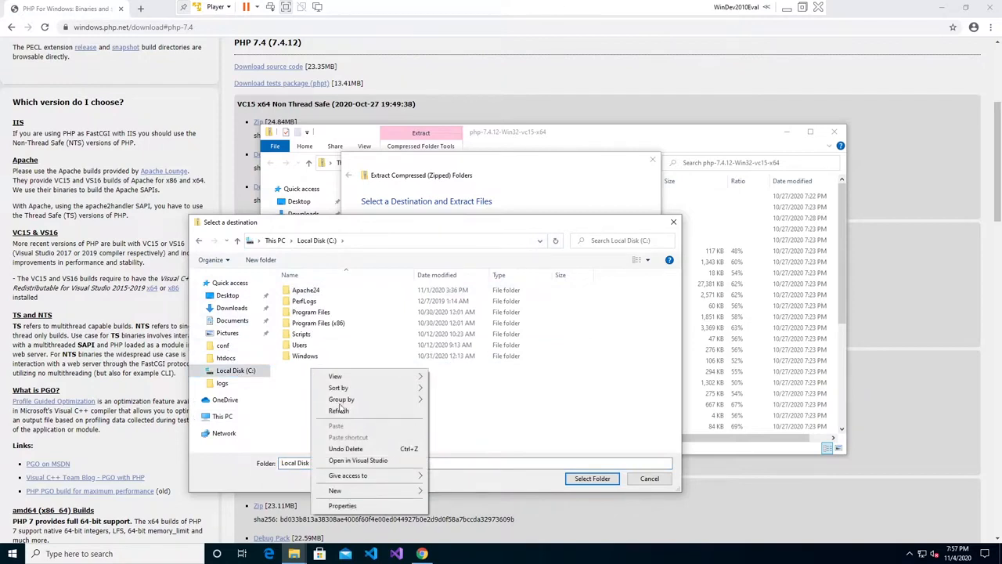
left_click(517, 384)
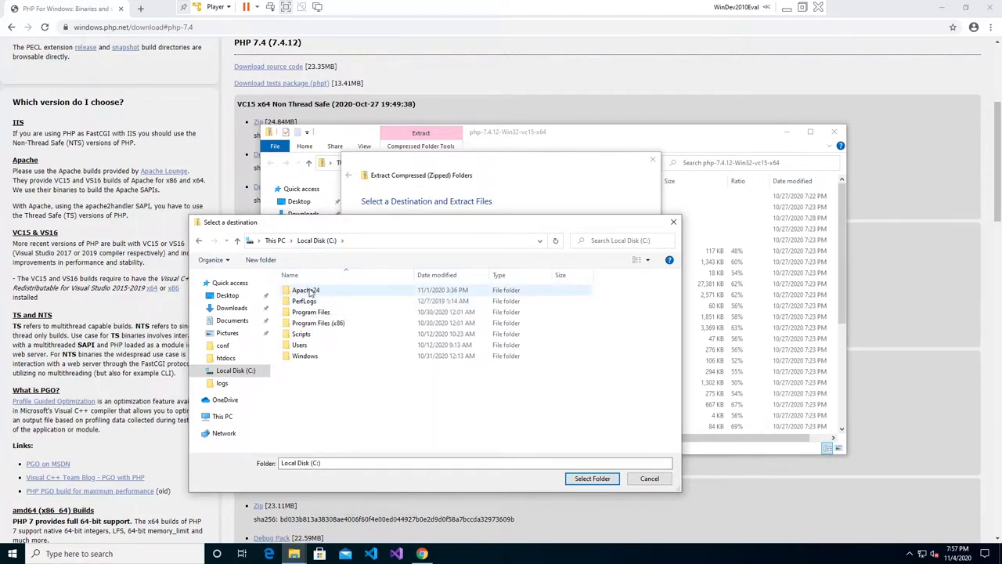
right_click(303, 369)
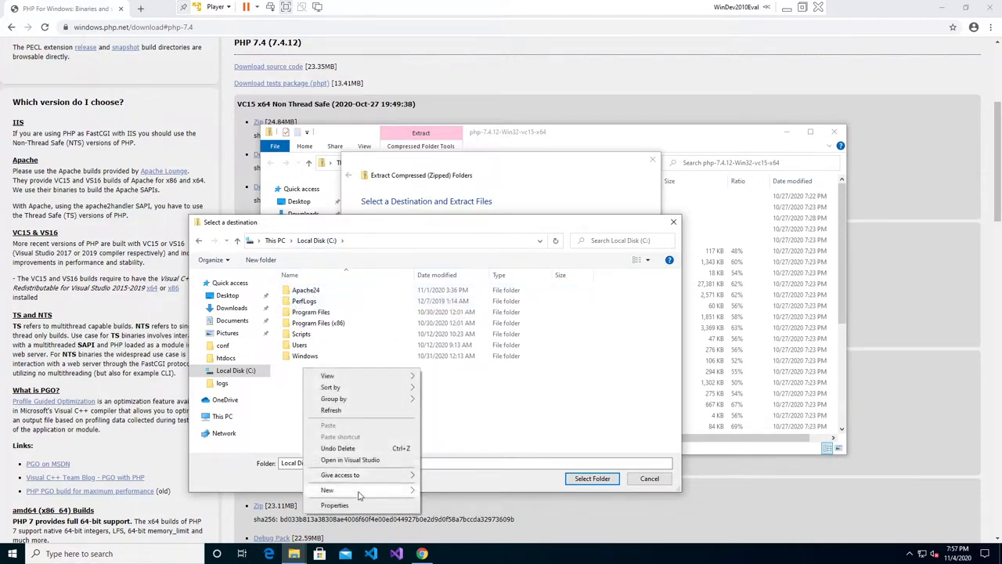
mouse_move(360, 490)
left_click(444, 491)
type("PHP")
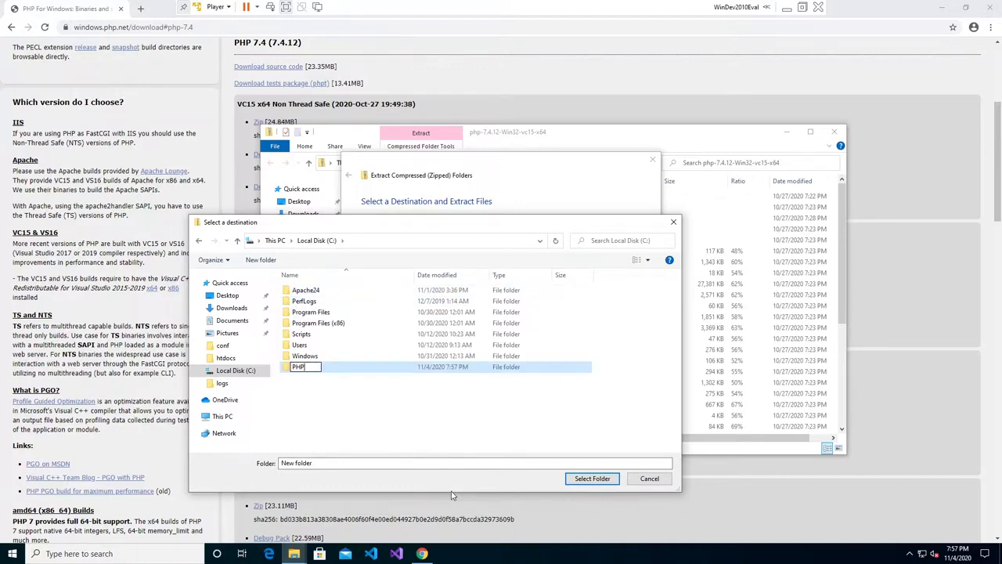
left_click(437, 420)
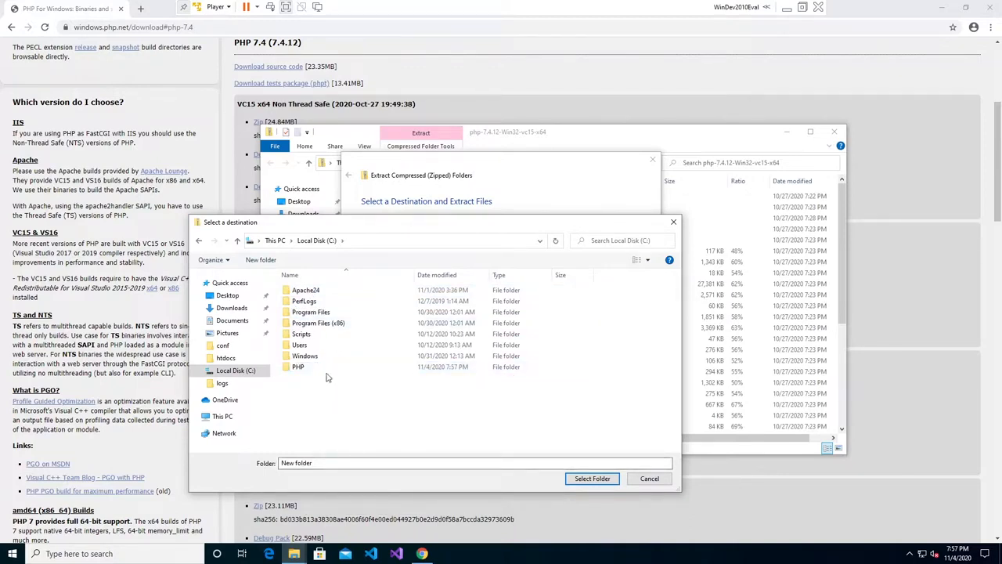
Choose the C:\PHP folder as the destination, extract the archive there and look through the extracted files.
left_click(320, 371)
double_click(320, 371)
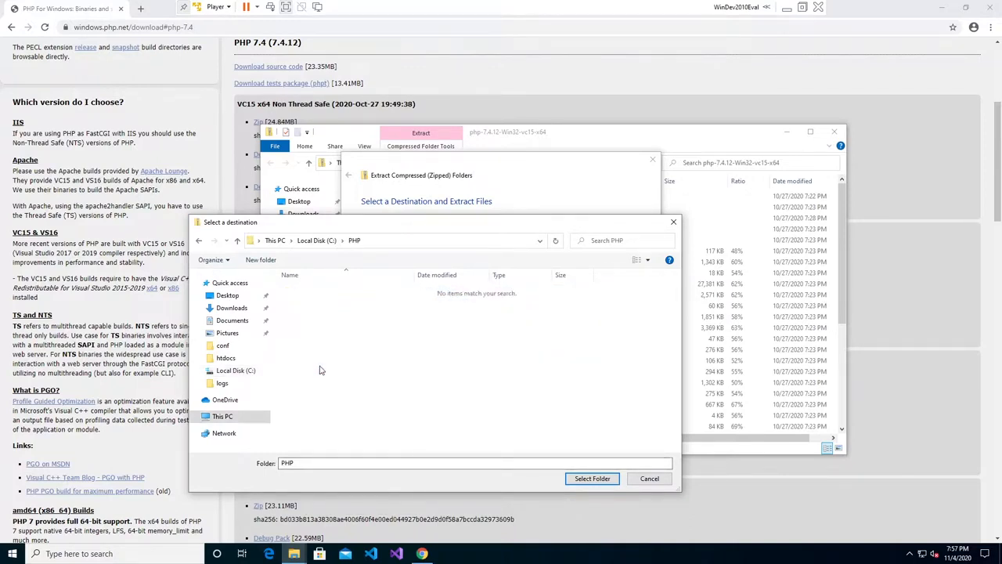
left_click(592, 479)
left_click(595, 378)
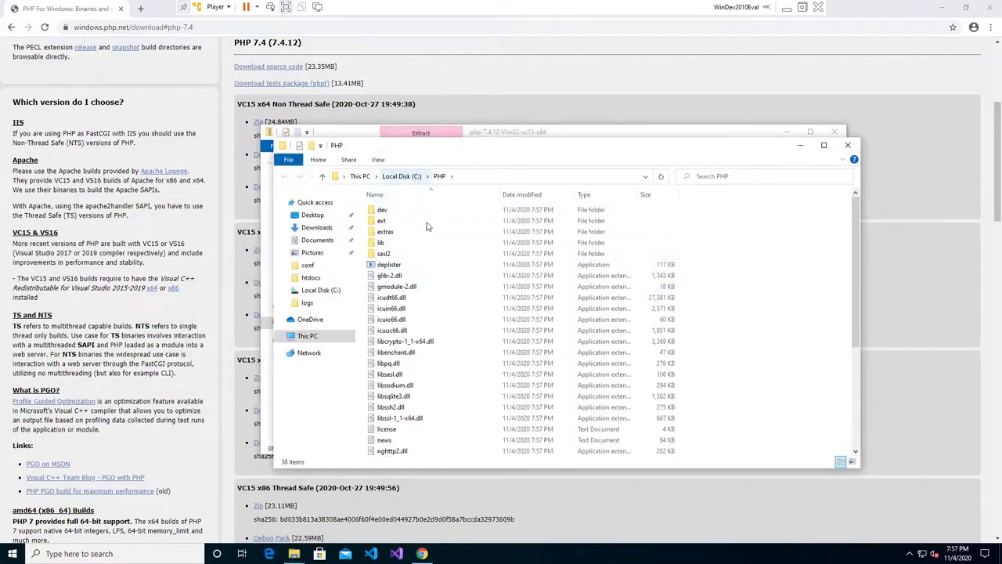
scroll(481, 310, "down", 4)
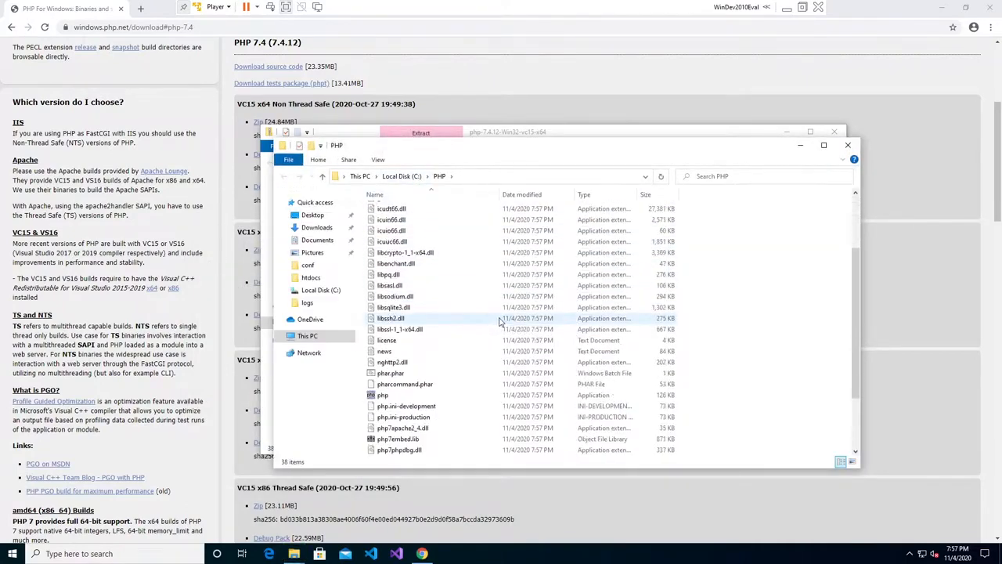
scroll(500, 329, "up", 4)
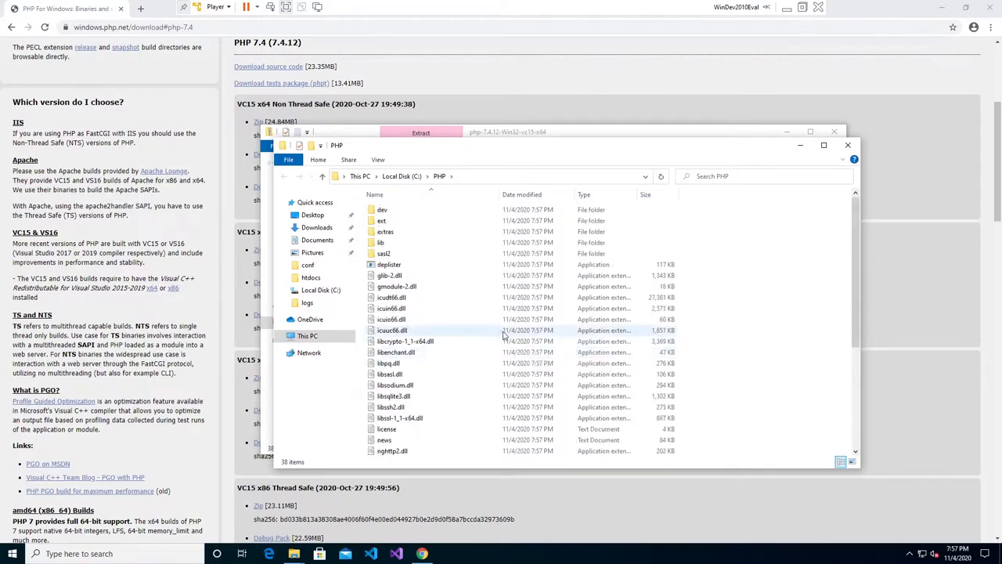
Open the httpd configuration file from C:\Apache24\conf in Notepad.
left_click(407, 176)
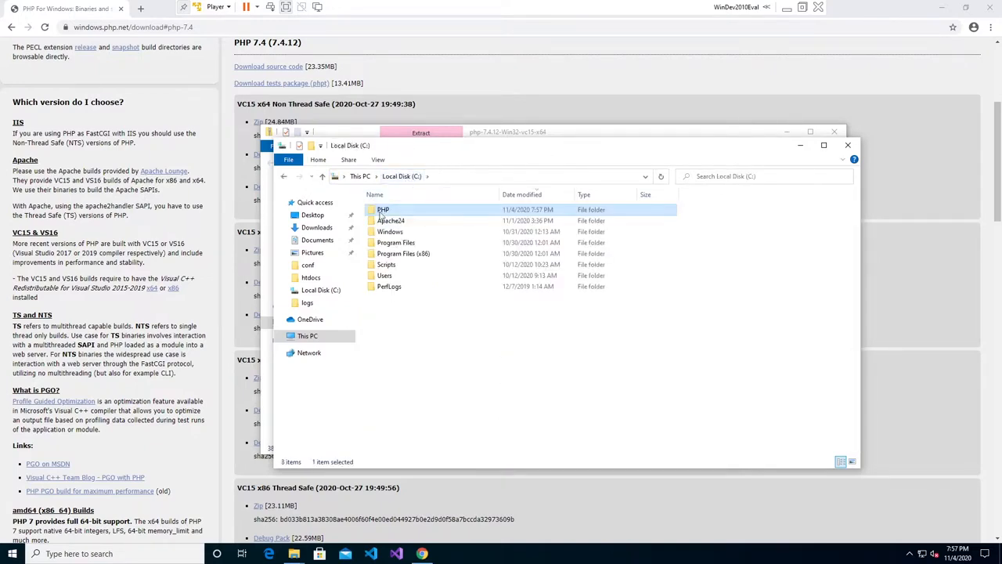
left_click(395, 221)
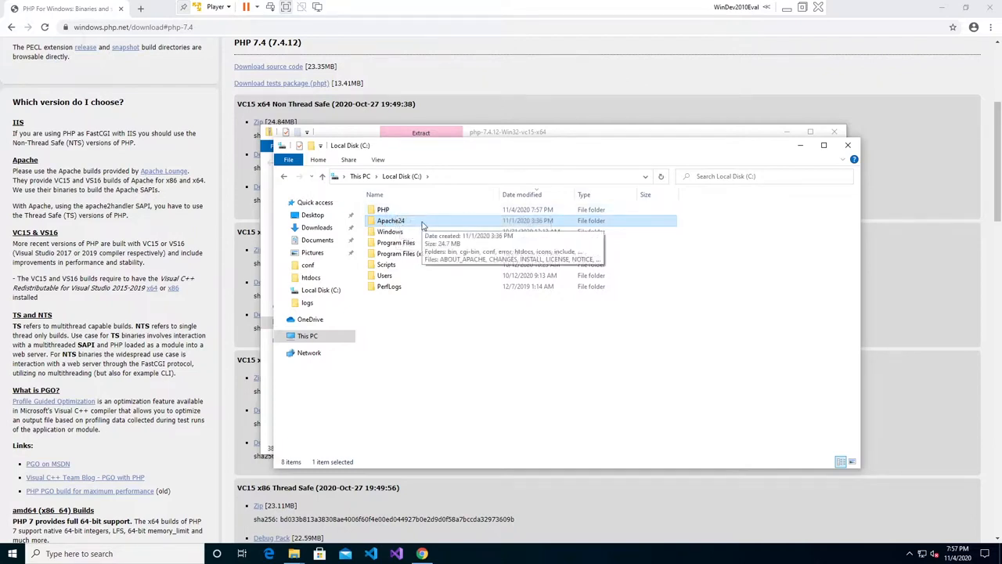
double_click(422, 224)
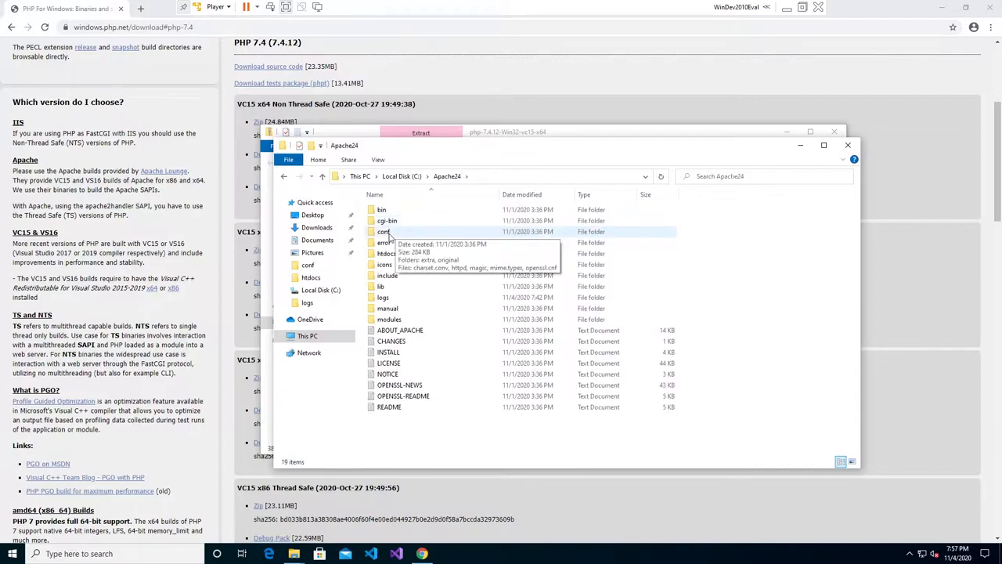
double_click(398, 233)
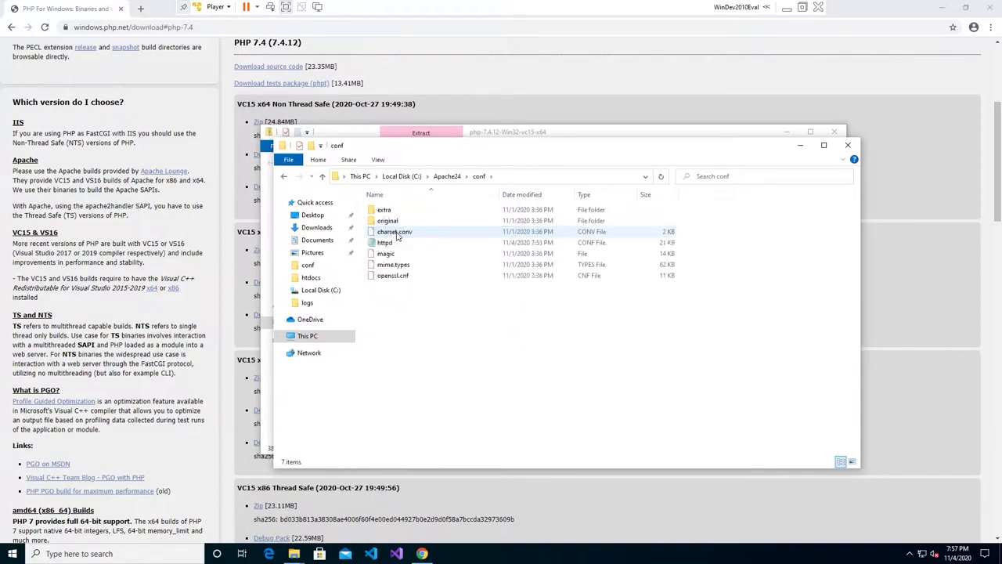
left_click(397, 244)
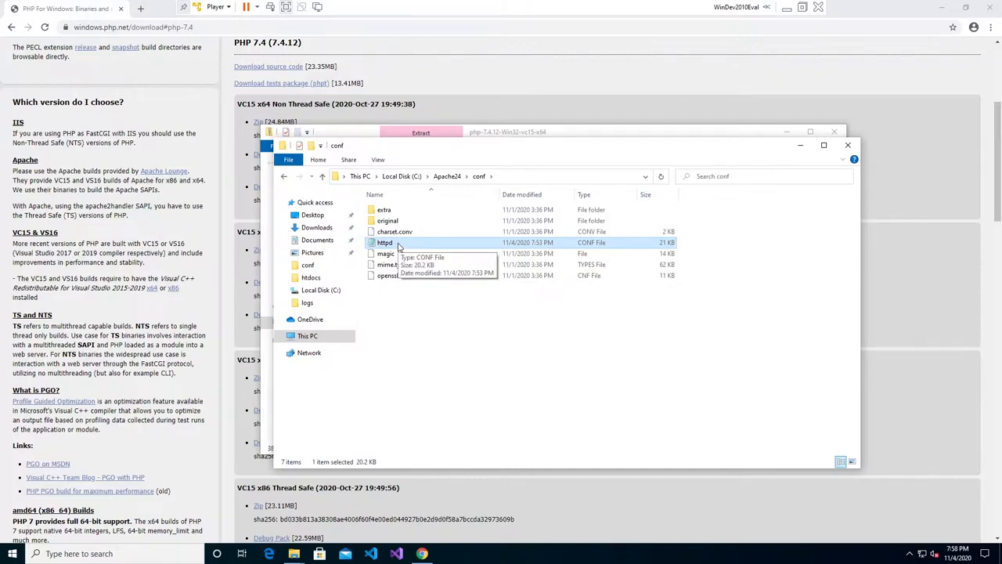
right_click(398, 246)
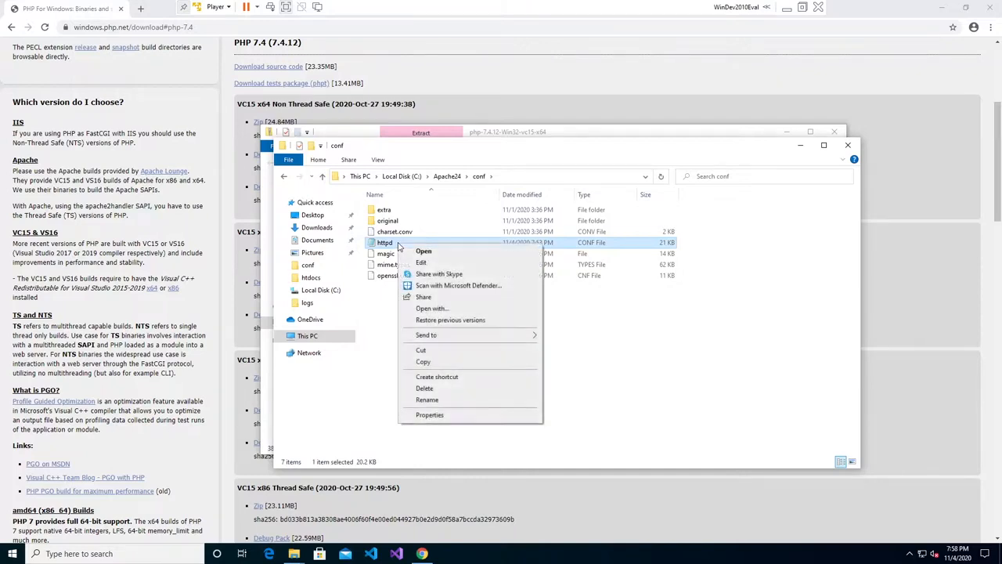
left_click(429, 309)
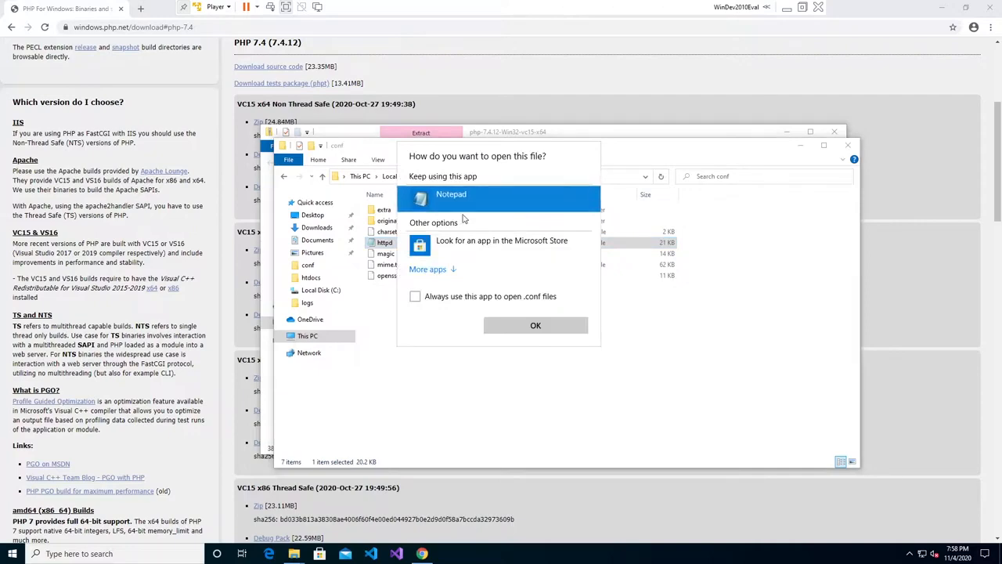
left_click(519, 325)
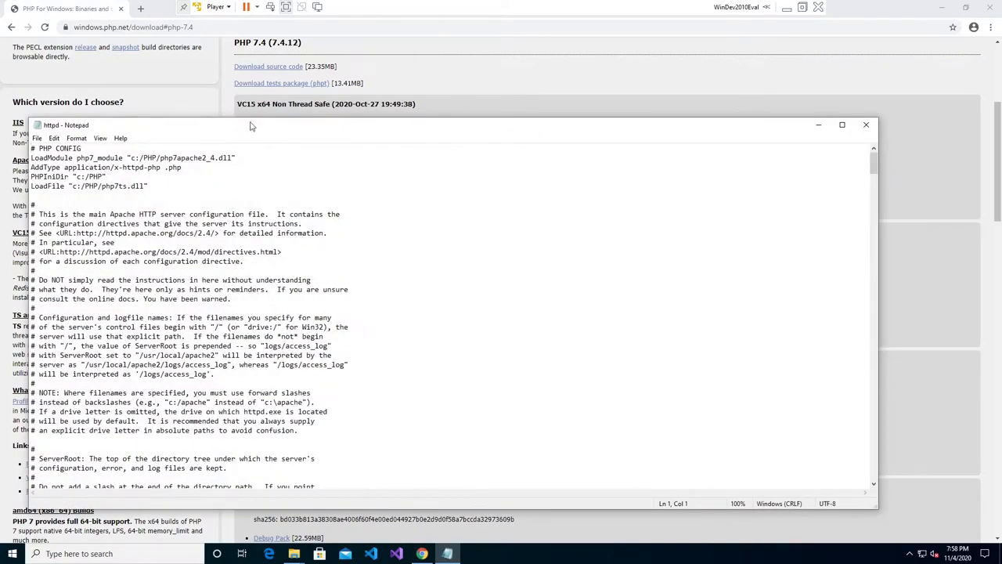
left_click_drag(403, 118, 460, 138)
left_click_drag(358, 198, 240, 159)
key("Delete")
key("BackSpace")
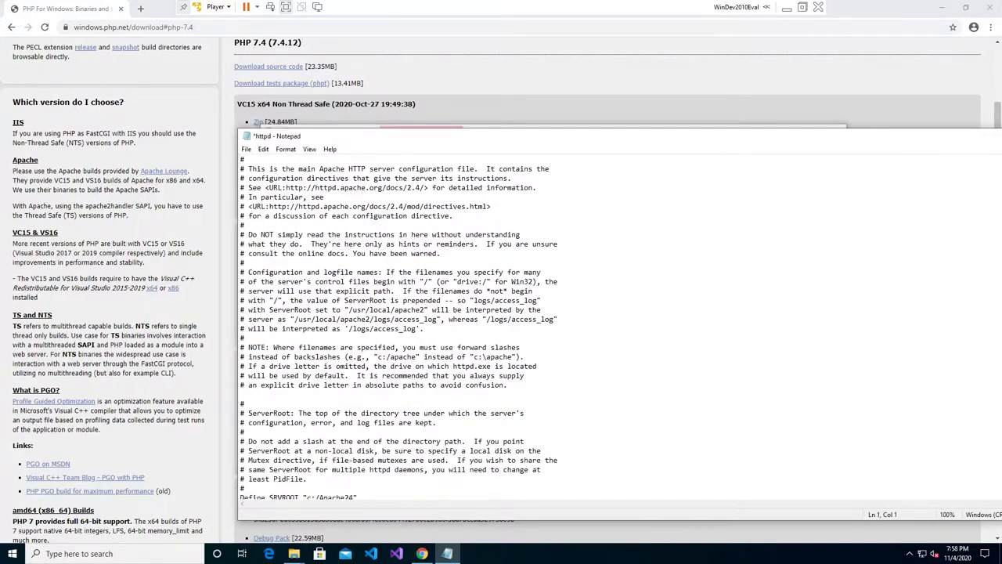
key("ctrl+z")
key("Up")
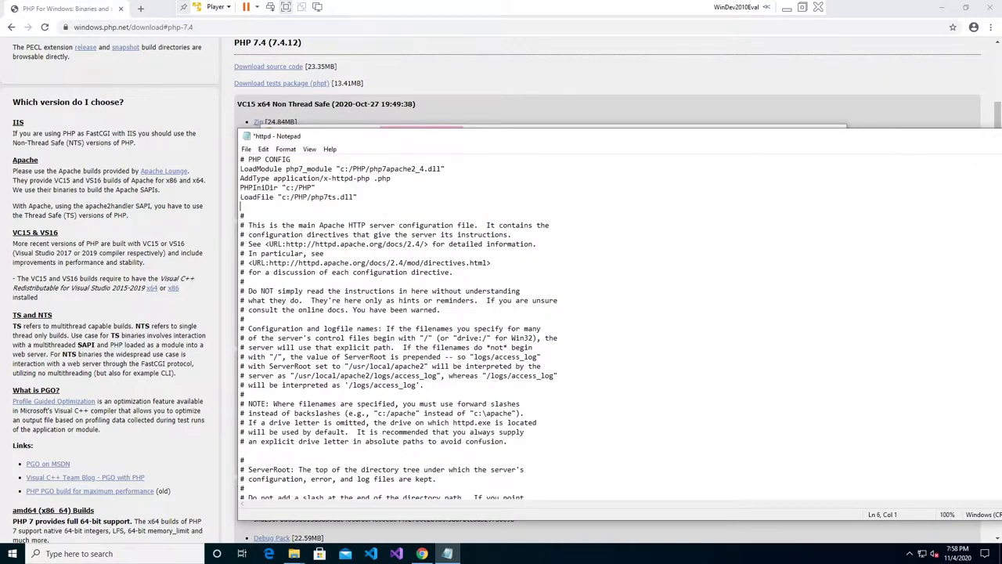
key("shift+Up")
key("shift+Up")
key("shift+Up")
key("shift+Up")
key("shift+Up")
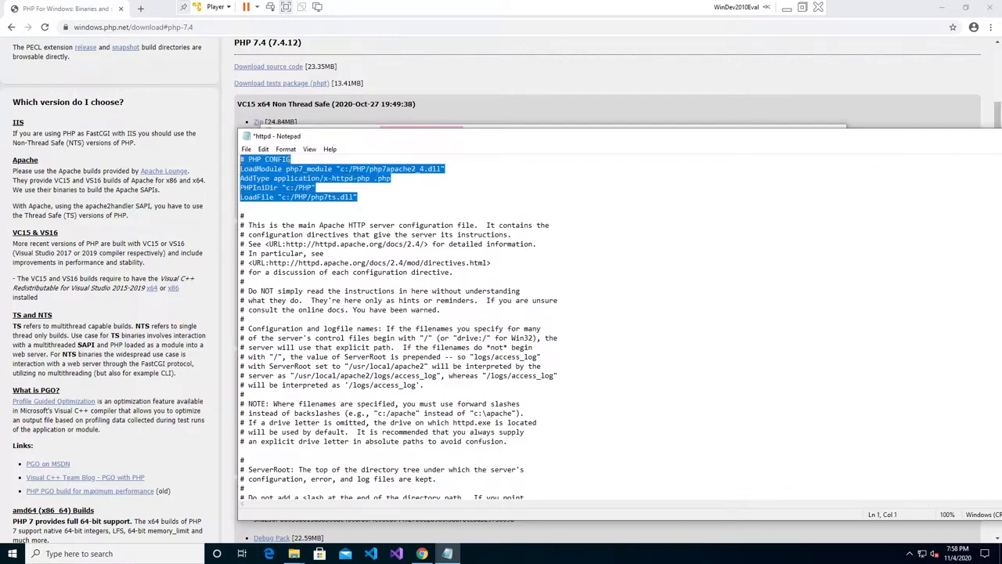
left_click(316, 188)
key("Down")
key("Down")
key("shift+Up")
key("shift+Up")
key("shift+Up")
key("shift+Up")
key("shift+Up")
Copy the # PHP CONFIG block through the LoadFile line, delete it with its blank lines, and paste it back at the start of httpd.
left_click(358, 197)
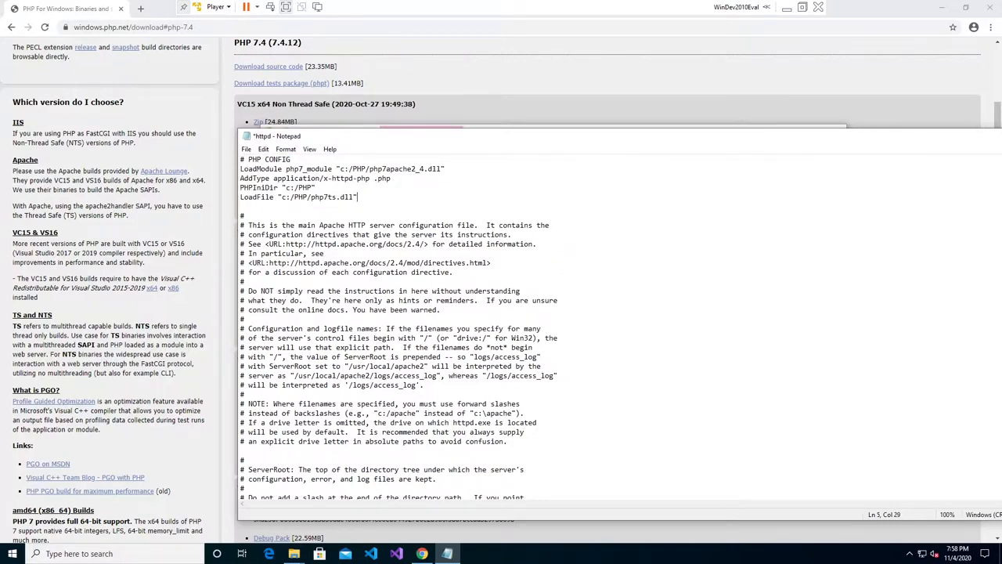
key("ctrl+shift+Home")
key("ctrl+c")
key("Delete")
key("Delete")
key("Delete")
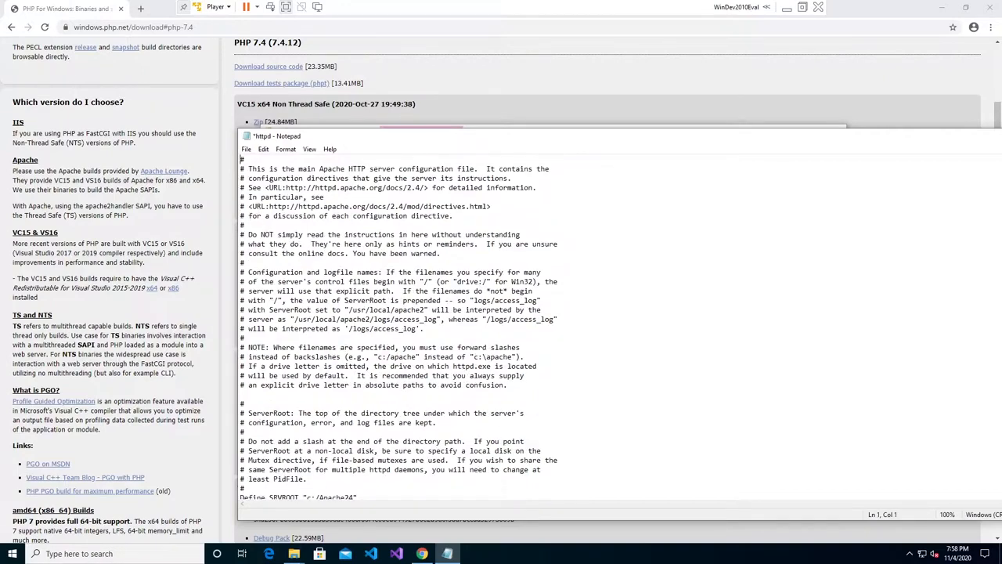
key("ctrl+v")
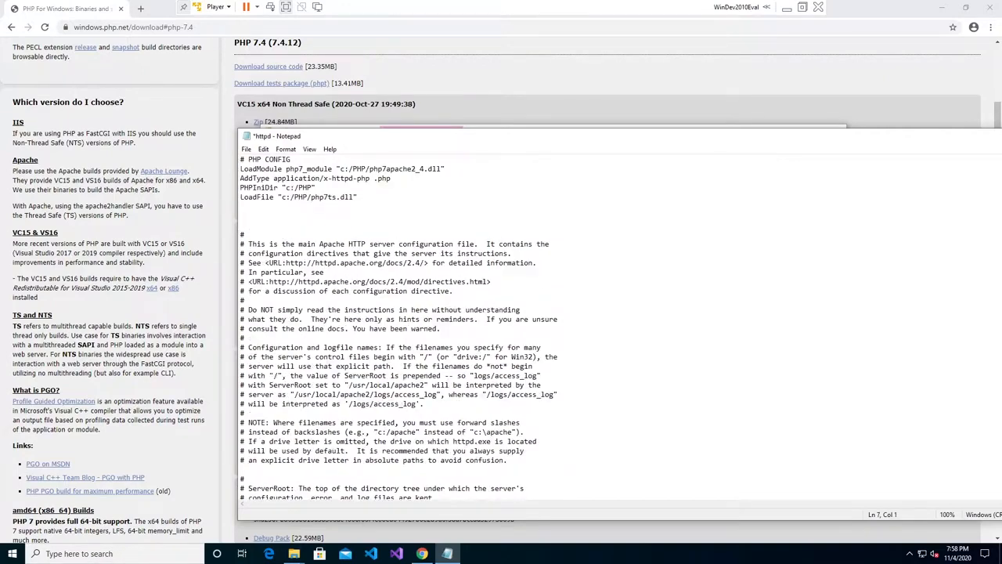
Remove one of the extra blank lines below the PHP CONFIG block in httpd.
key("BackSpace")
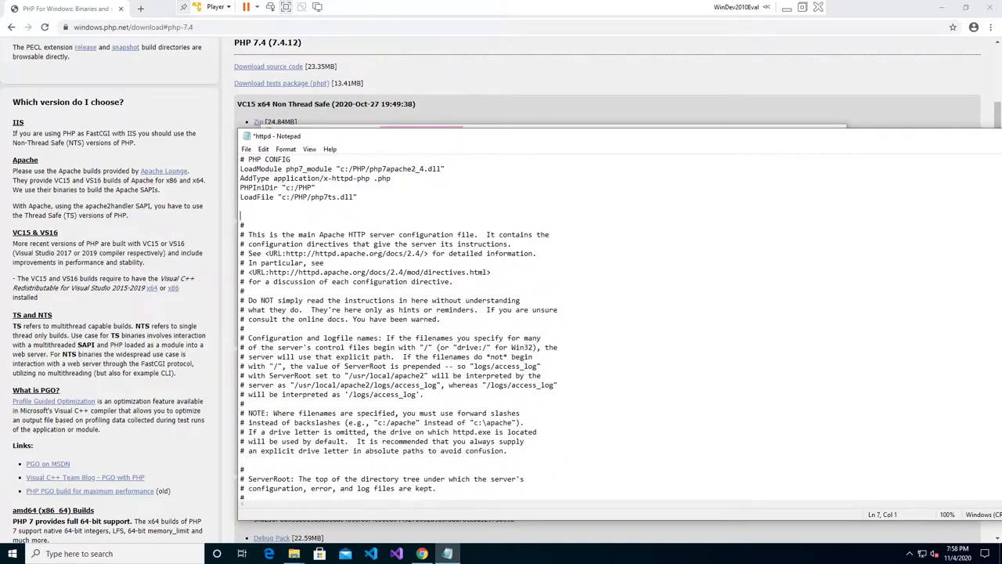
scroll(501, 328, "down", 5)
scroll(501, 329, "up", 5)
Examine the LoadModule, AddType, PHPIniDir and LoadFile lines and their c:/PHP paths in the PHP CONFIG block.
double_click(261, 169)
double_click(262, 187)
double_click(266, 197)
left_click(317, 188)
left_click_drag(288, 188, 314, 188)
left_click_drag(418, 139, 355, 155)
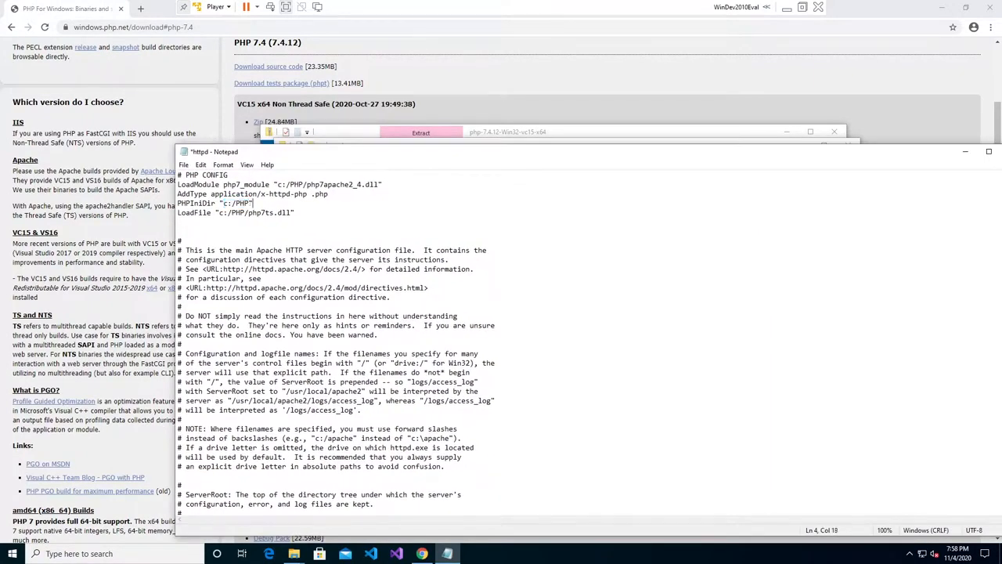
left_click_drag(223, 203, 245, 203)
left_click(253, 204)
left_click_drag(224, 203, 245, 212)
left_click(286, 212)
double_click(324, 184)
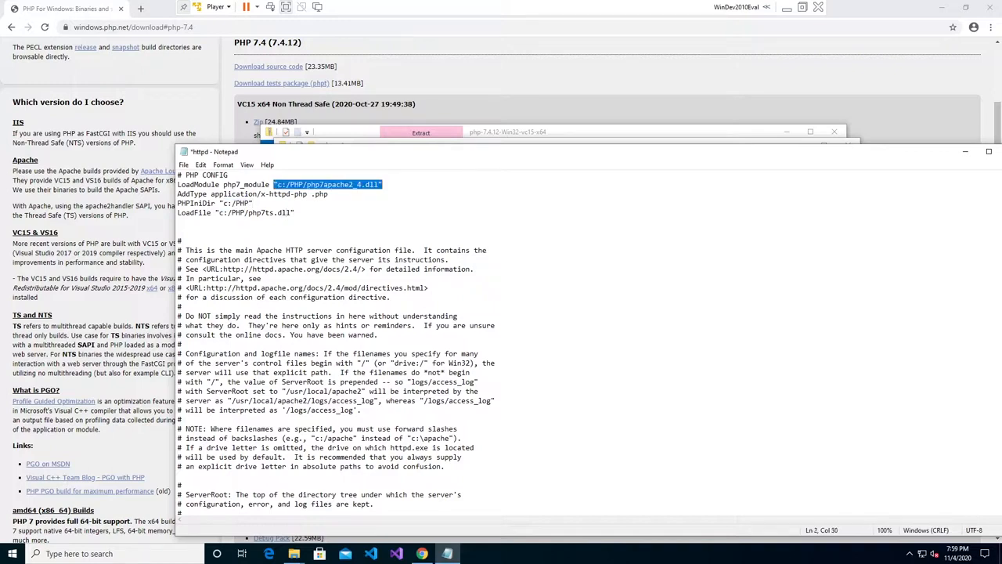
double_click(258, 212)
left_click(320, 193)
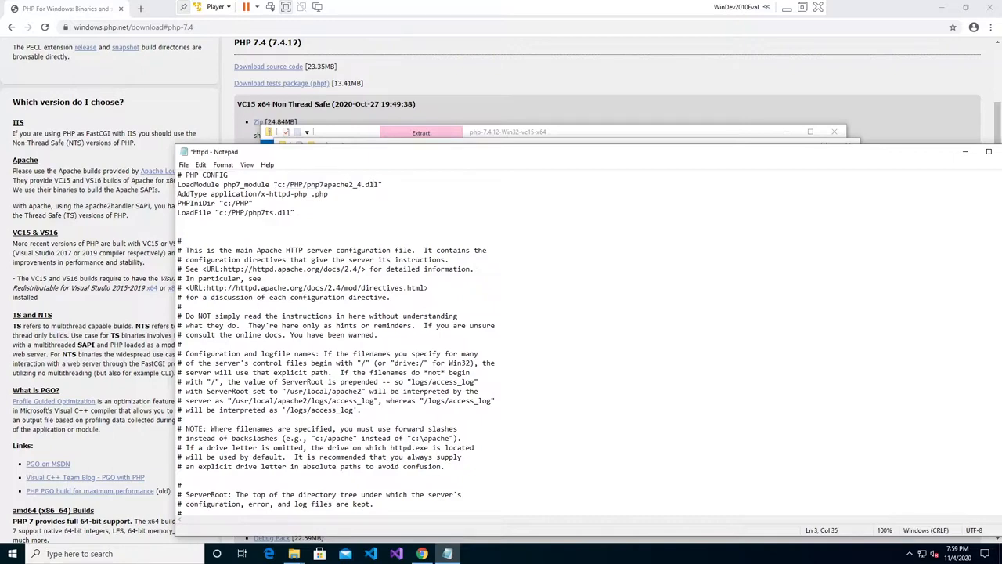
Save the httpd configuration file and close it.
key("ctrl+s")
left_click(966, 151)
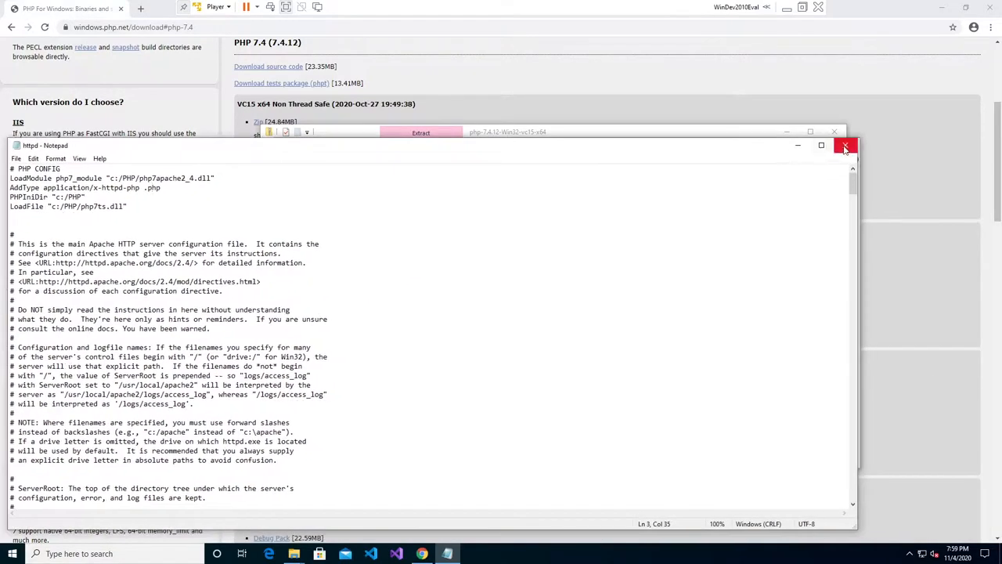
left_click(845, 146)
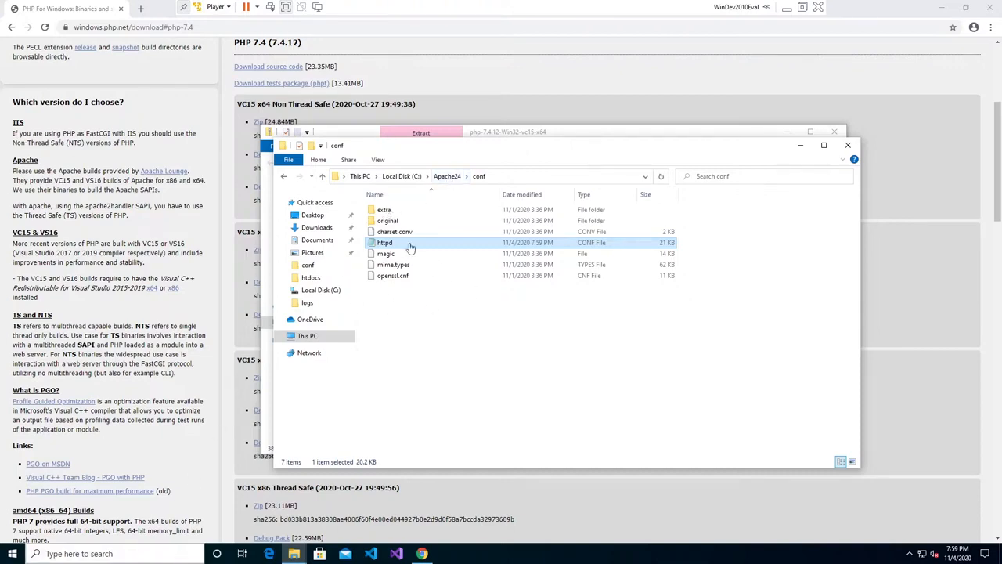
Open the Windows Services console and start the Apache2.4 service.
left_click(152, 558)
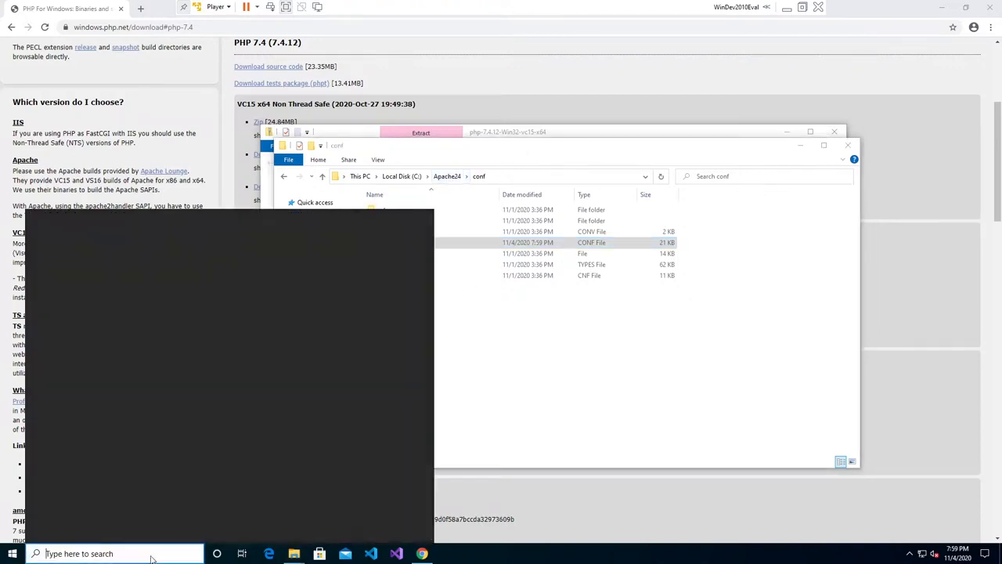
type("services")
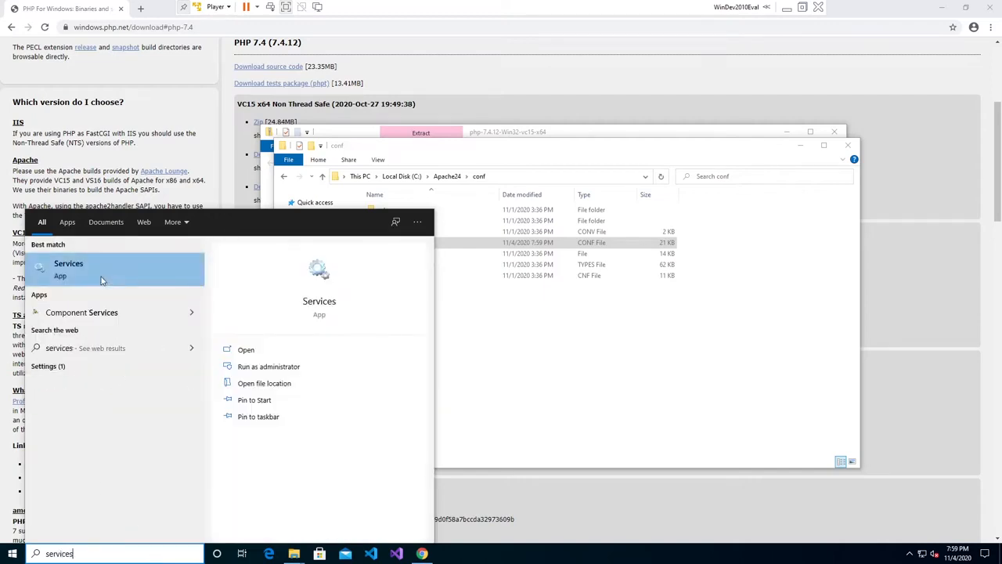
left_click(102, 276)
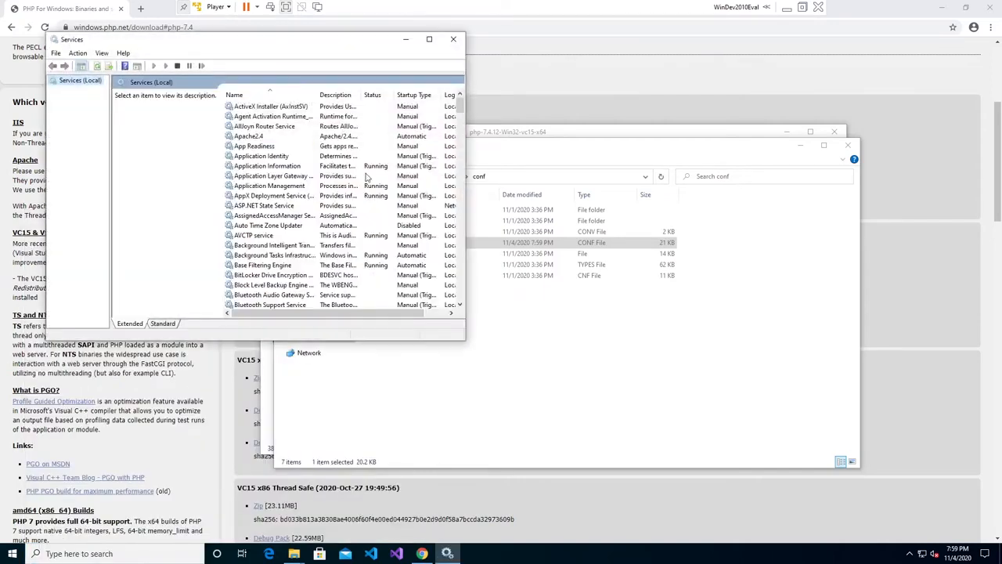
left_click(260, 137)
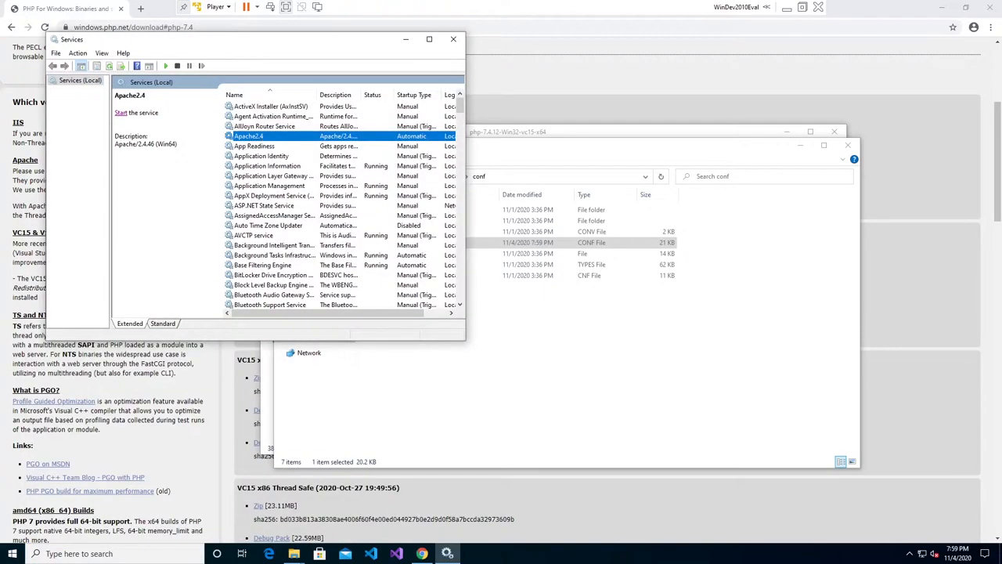
left_click(122, 113)
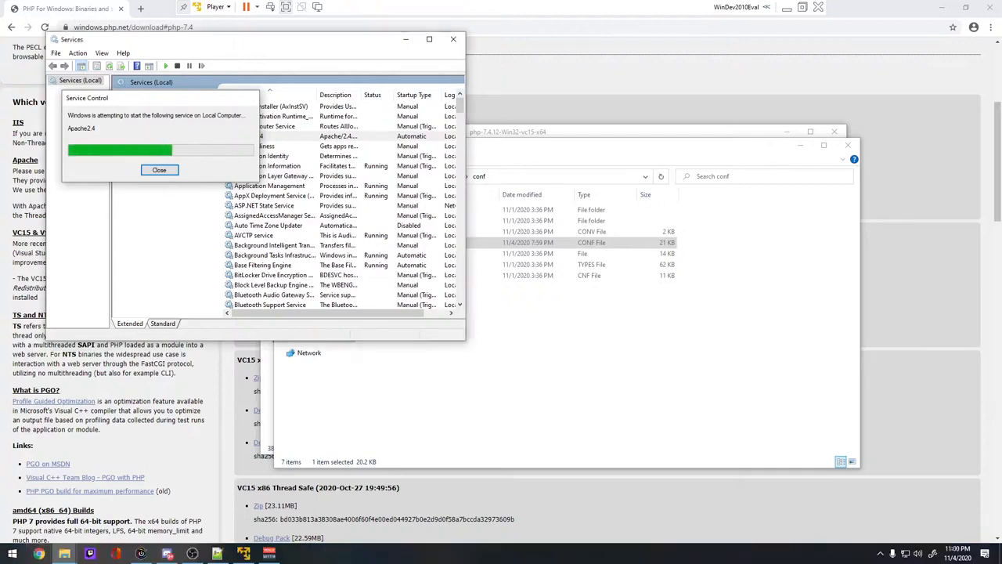
left_click(281, 44)
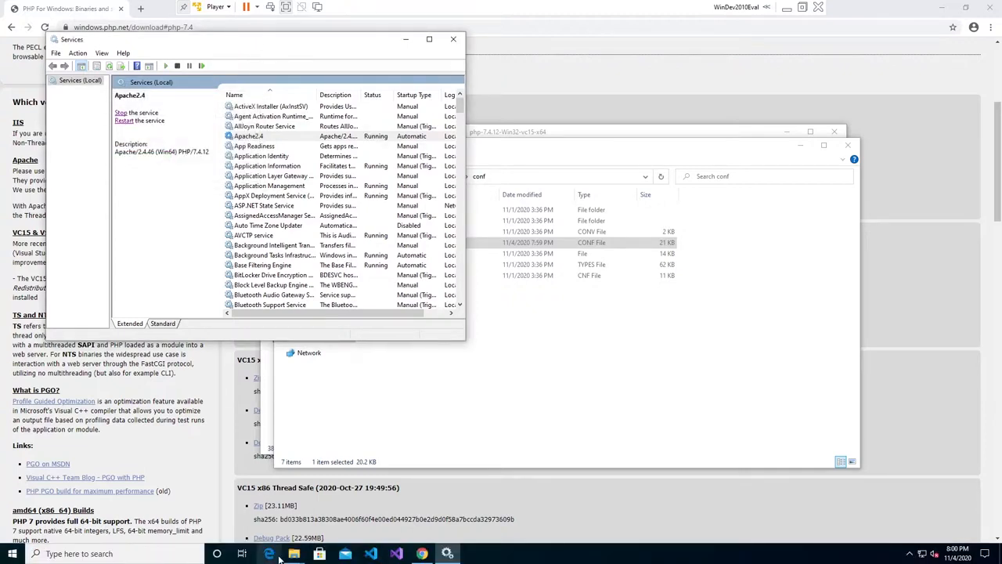
Switch to Chrome, load 127.0.0.1 in a new tab to check the Apache test page, and minimize the browser.
left_click(422, 553)
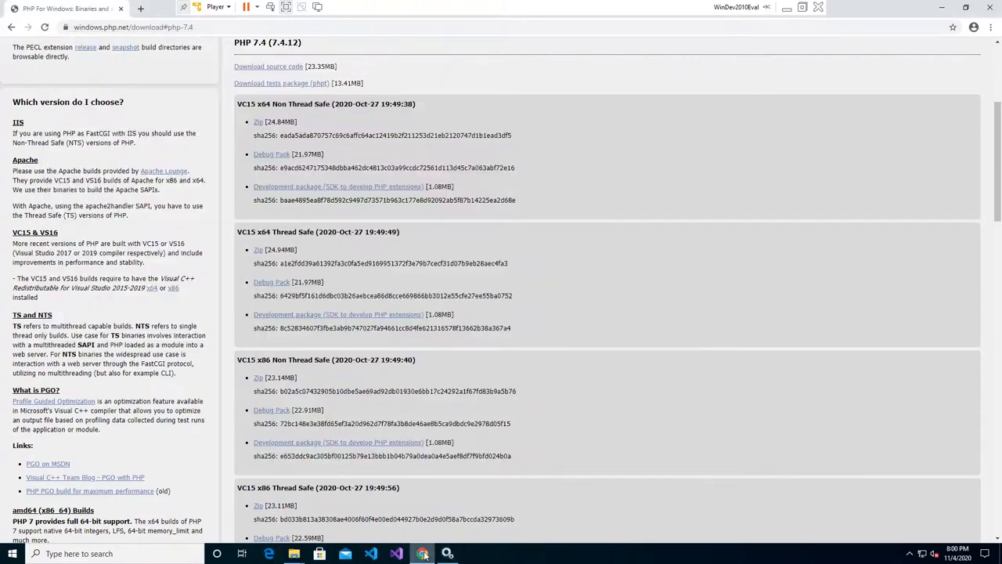
left_click(141, 8)
type("127.0.")
key("Return")
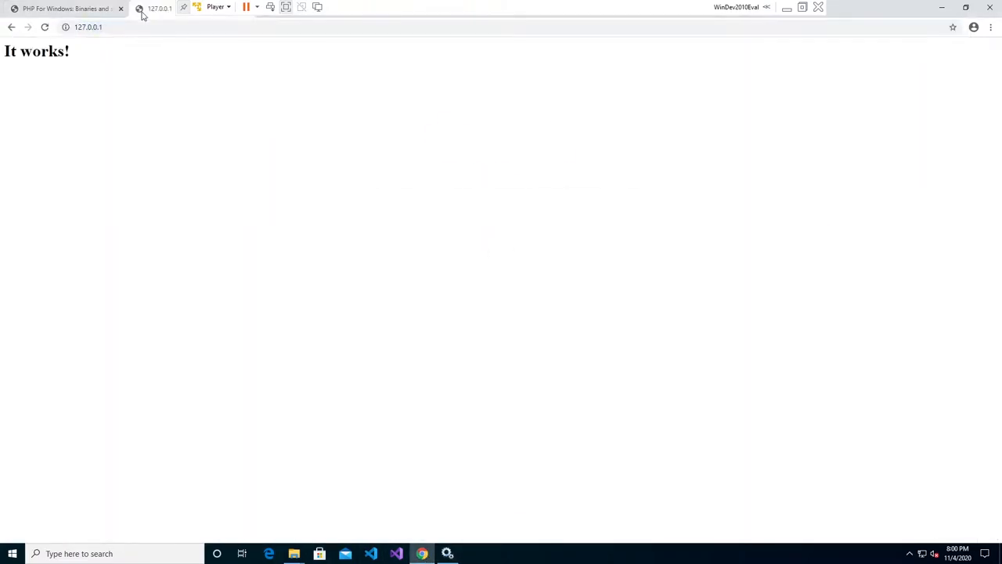
left_click_drag(74, 52, 9, 51)
left_click(123, 62)
left_click(87, 9)
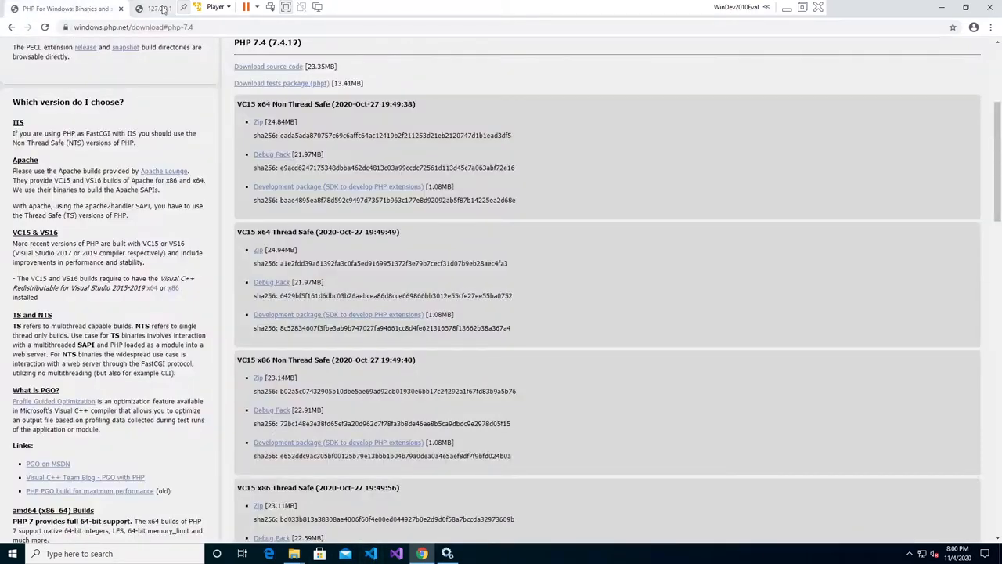
left_click(155, 9)
left_click(941, 9)
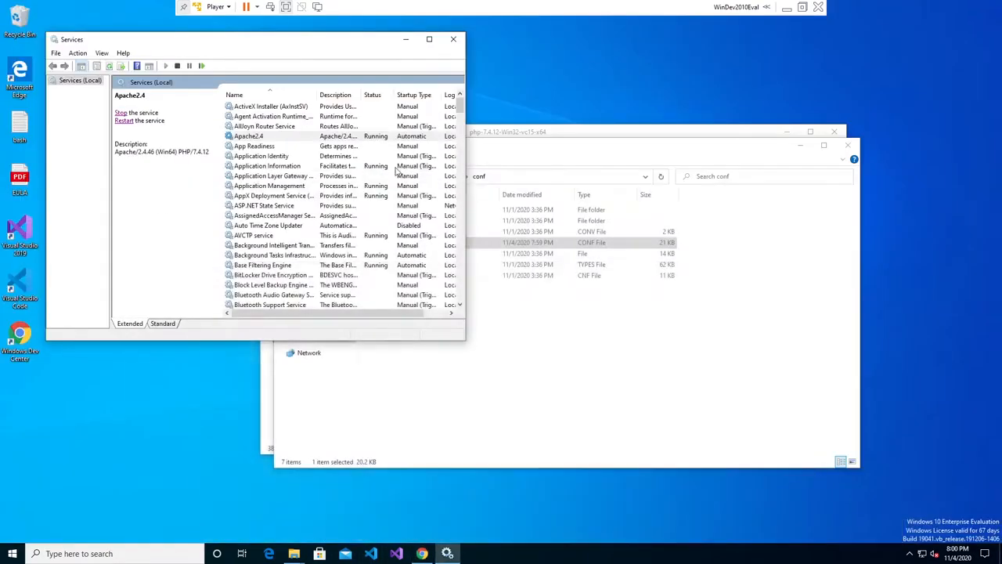
Reopen httpd in Notepad, review the PHP directives from LoadModule through LoadFile, and close the file.
left_click(524, 381)
double_click(386, 243)
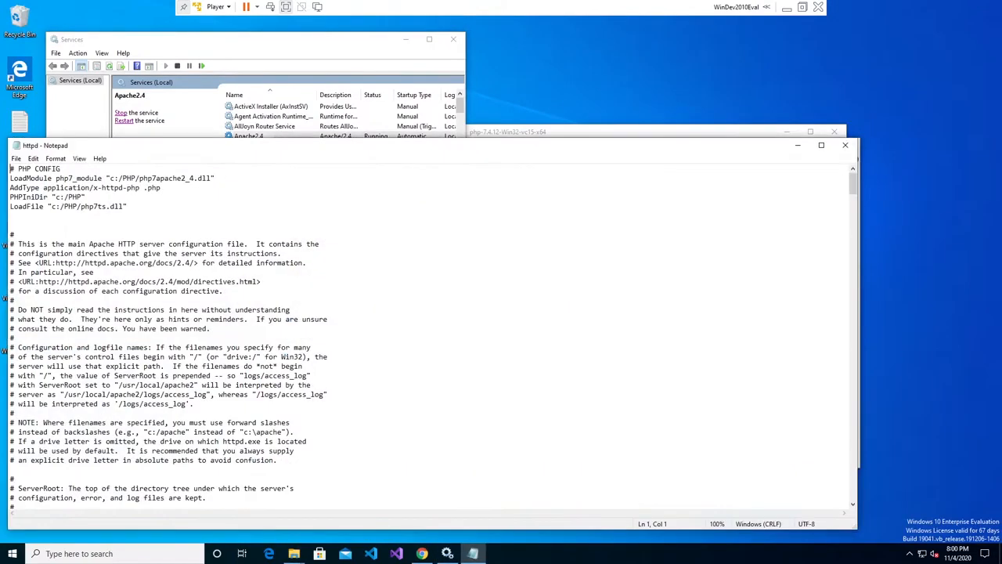
left_click_drag(128, 207, 10, 169)
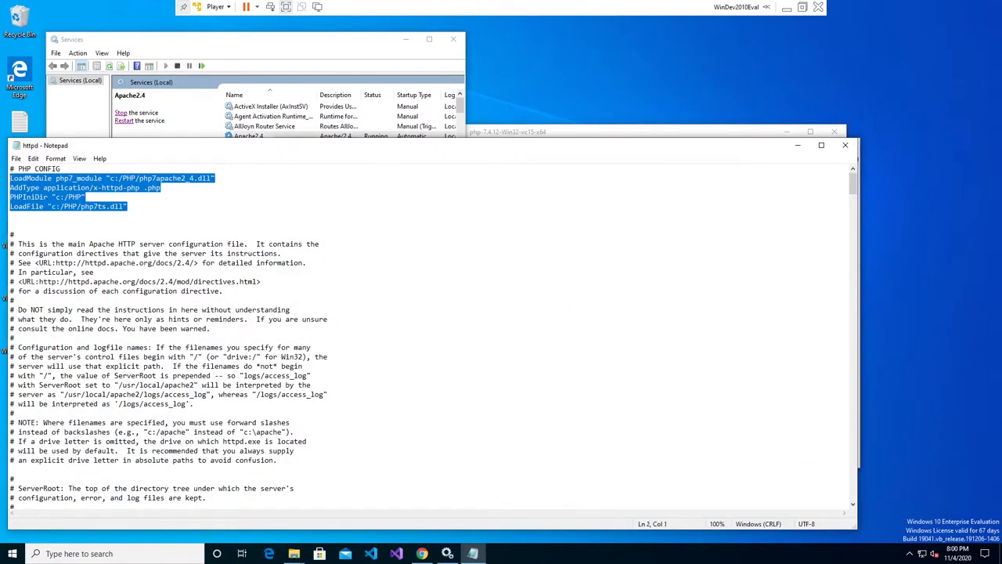
left_click(10, 225)
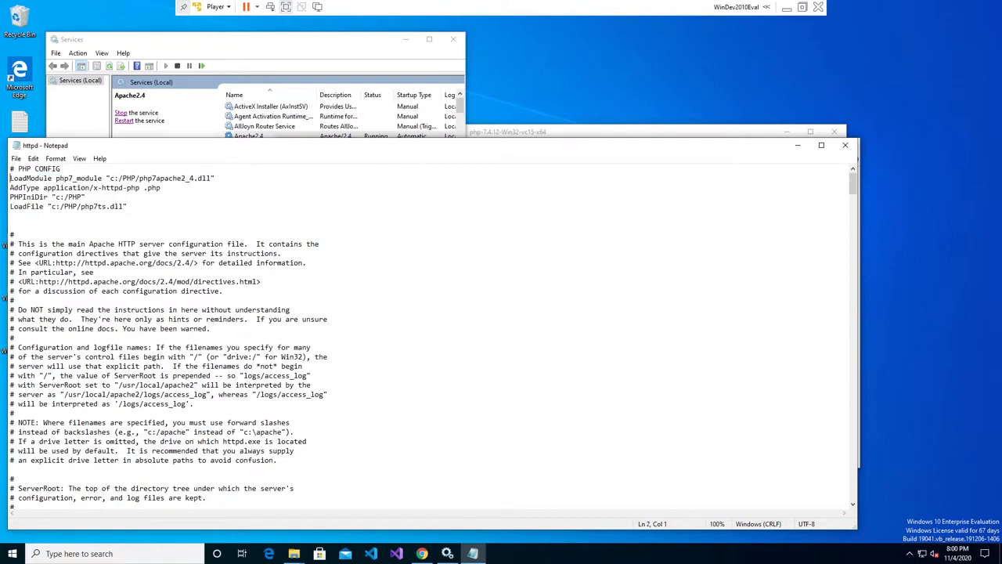
left_click_drag(9, 178, 126, 206)
left_click(18, 169)
left_click(845, 145)
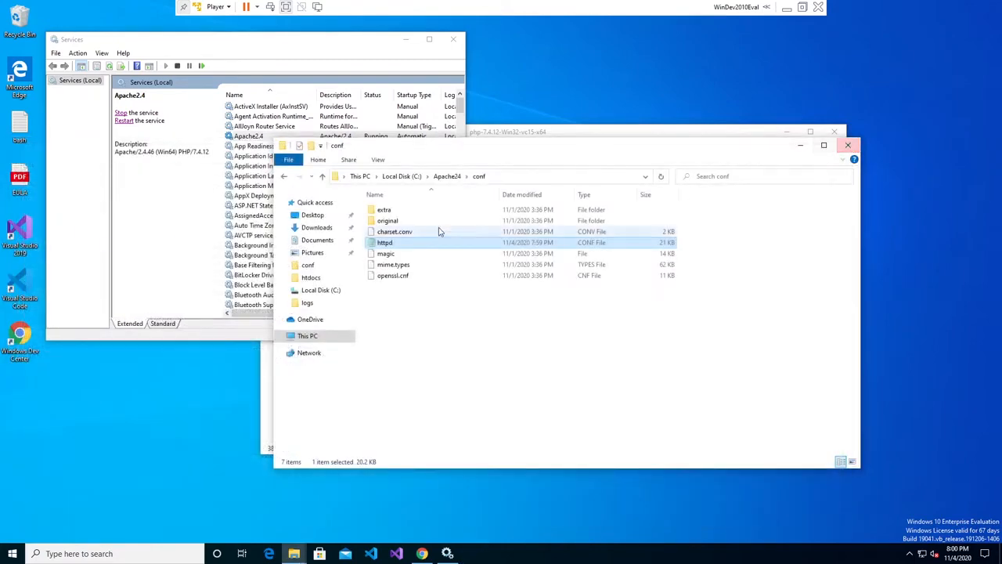
Go to C:\Apache24\htdocs, examine the HTML of the index file in Notepad, and close it.
left_click(448, 175)
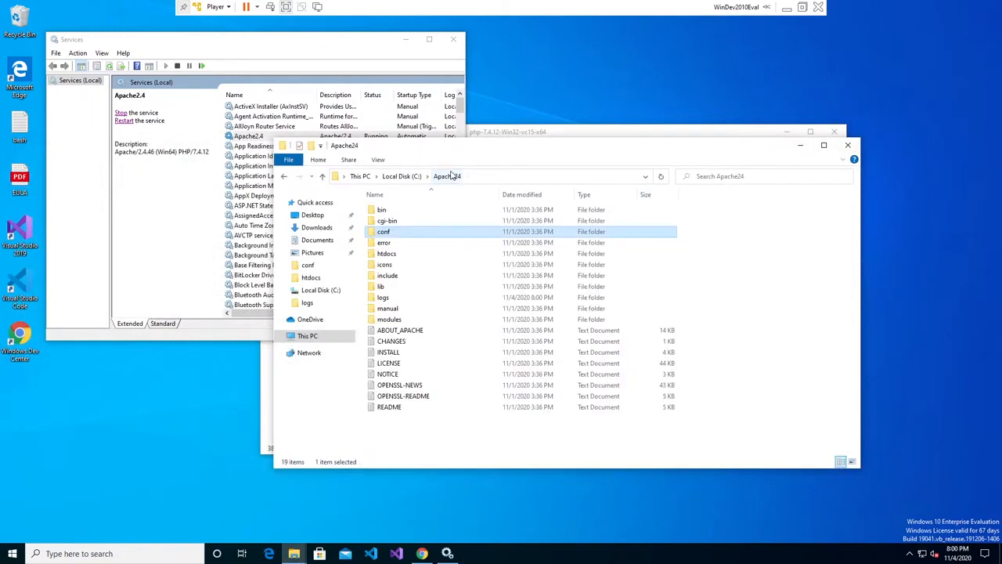
double_click(400, 255)
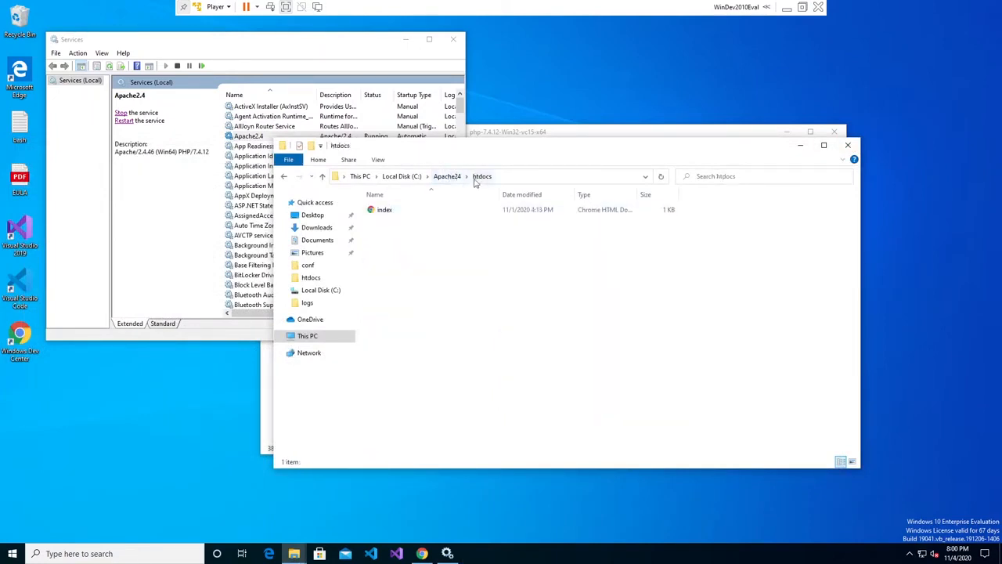
right_click(392, 211)
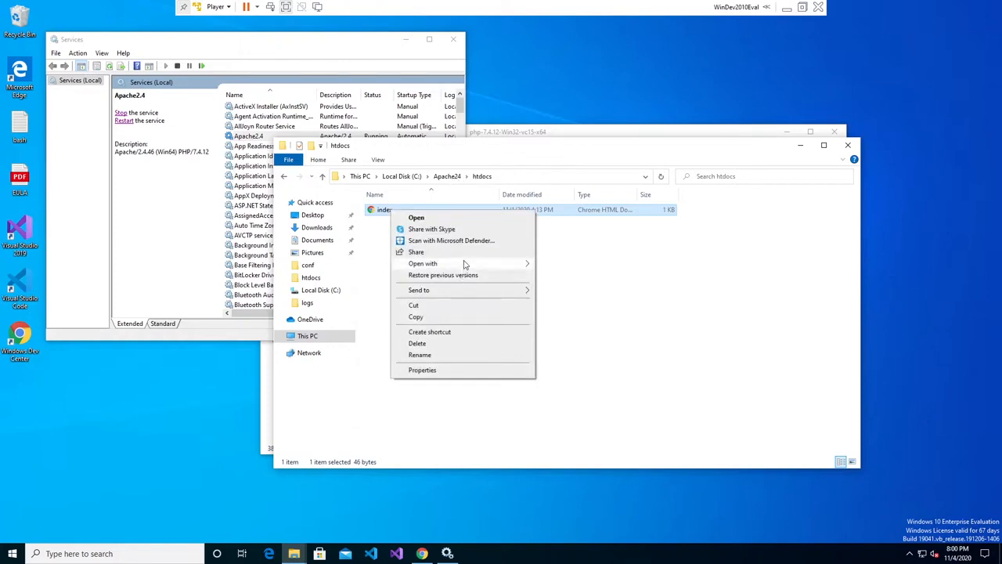
mouse_move(466, 265)
left_click(563, 323)
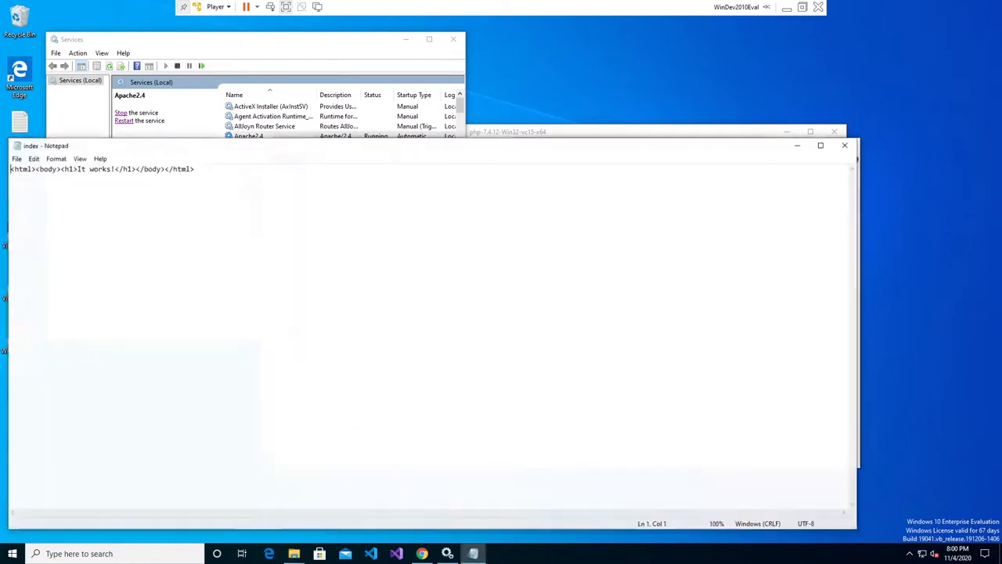
key("ctrl+a")
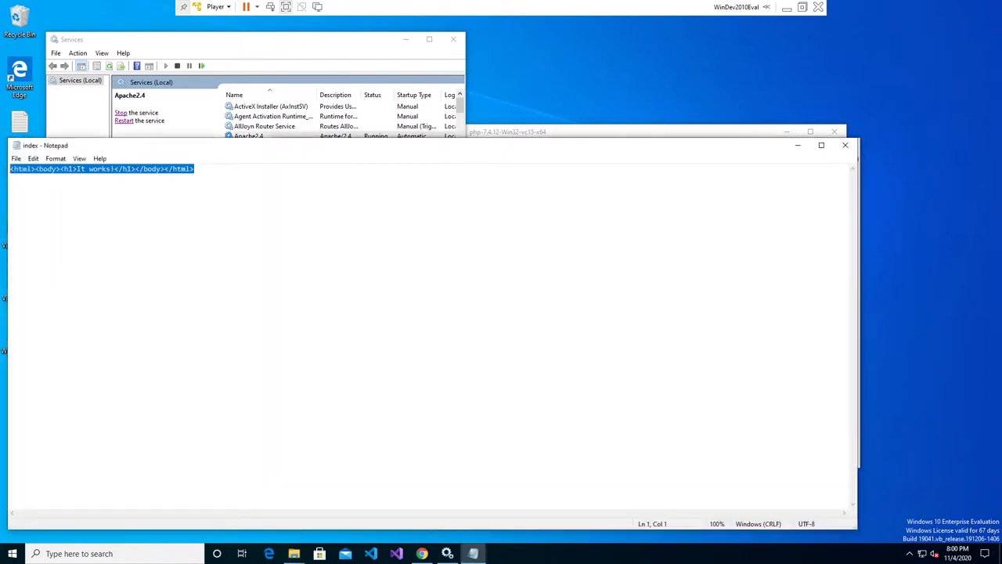
left_click(845, 145)
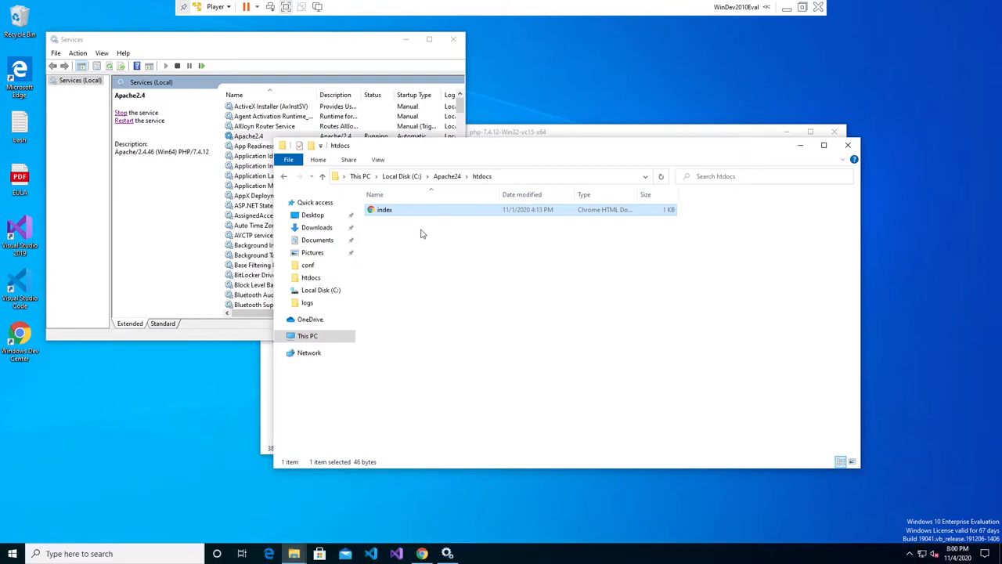
Create a new text document named pinfo.php in the htdocs folder.
right_click(421, 233)
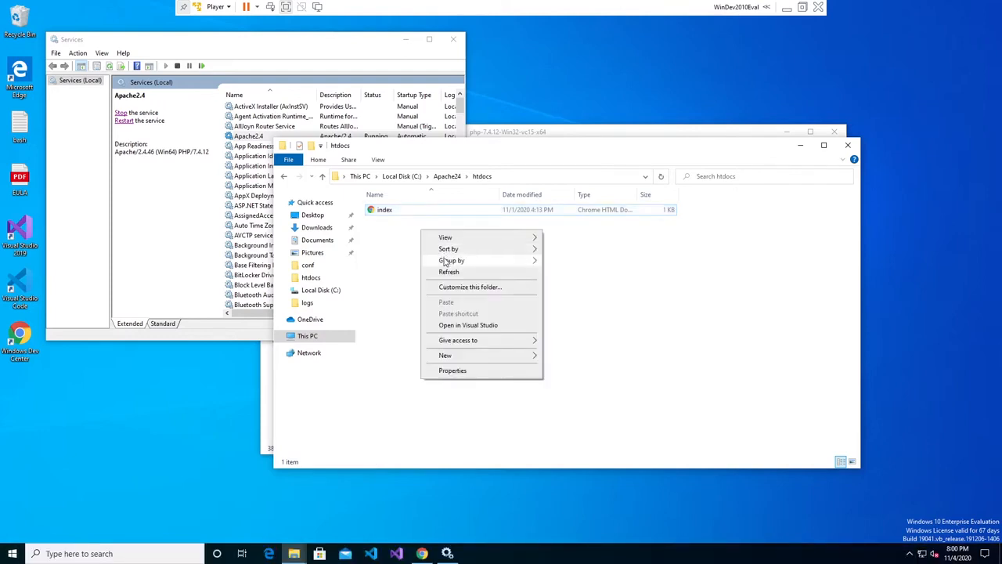
mouse_move(459, 357)
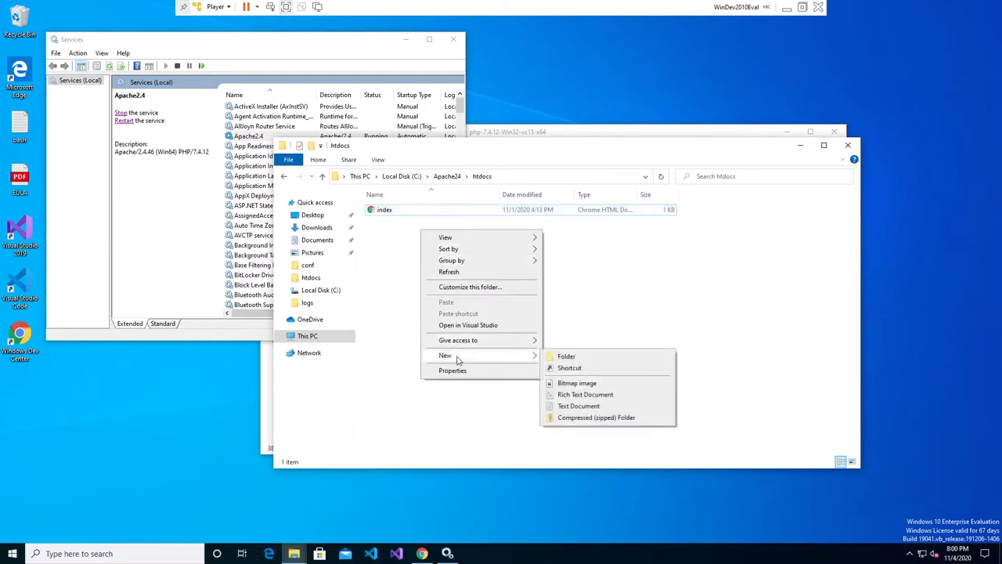
left_click(579, 407)
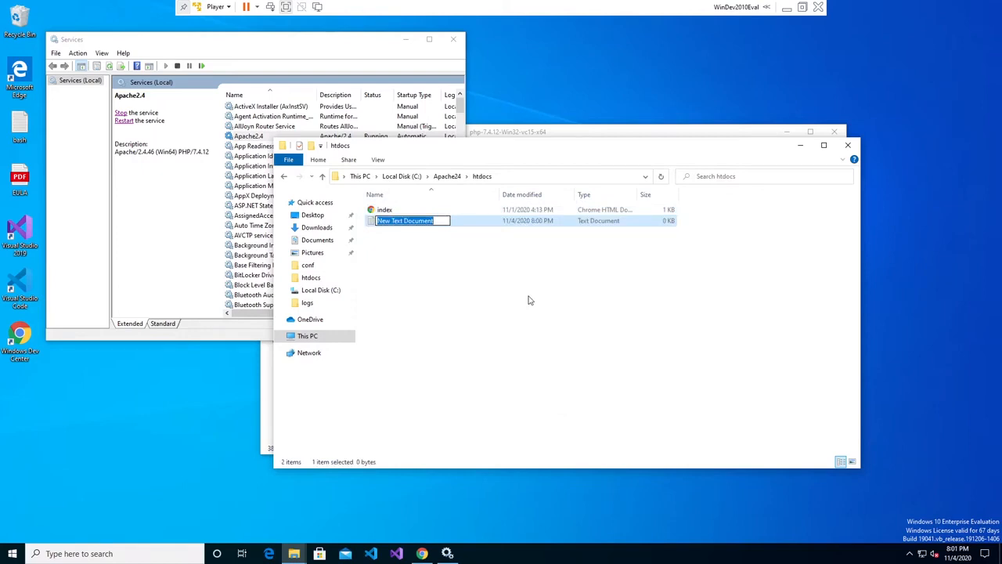
type("pinfo.php")
key("Return")
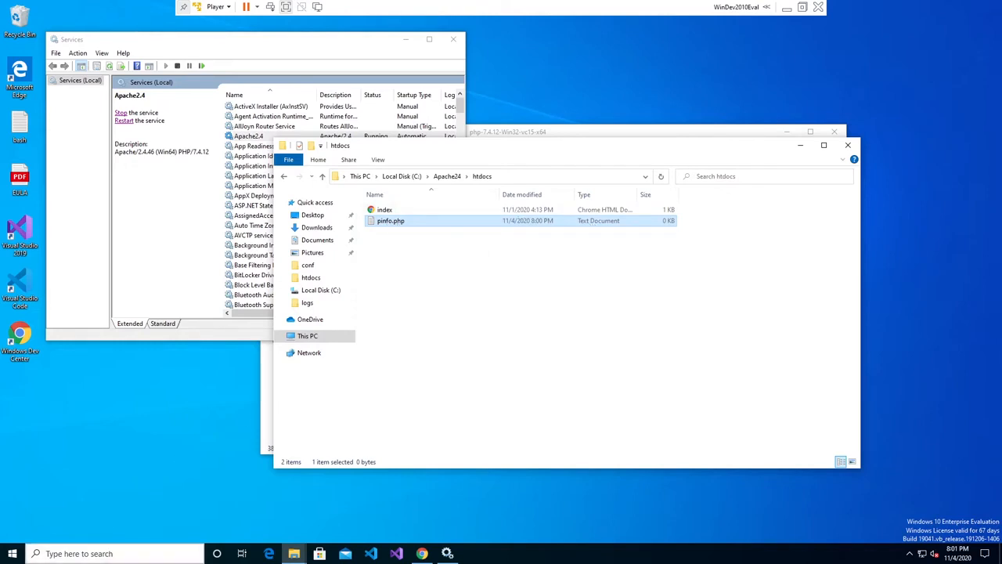
Open File Explorer Options and turn off Hide extensions for known file types in the advanced settings.
left_click(133, 557)
type("folder")
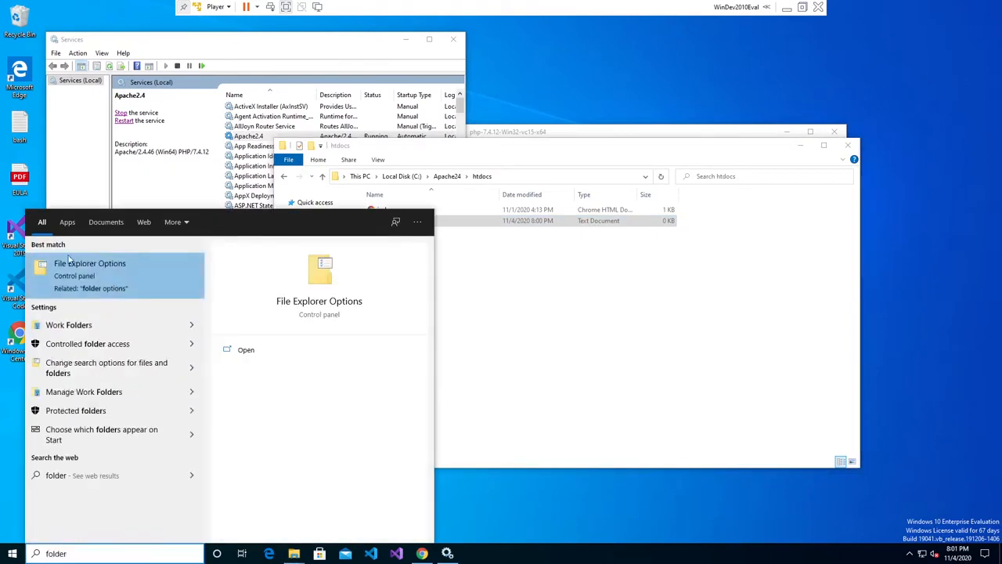
left_click(115, 282)
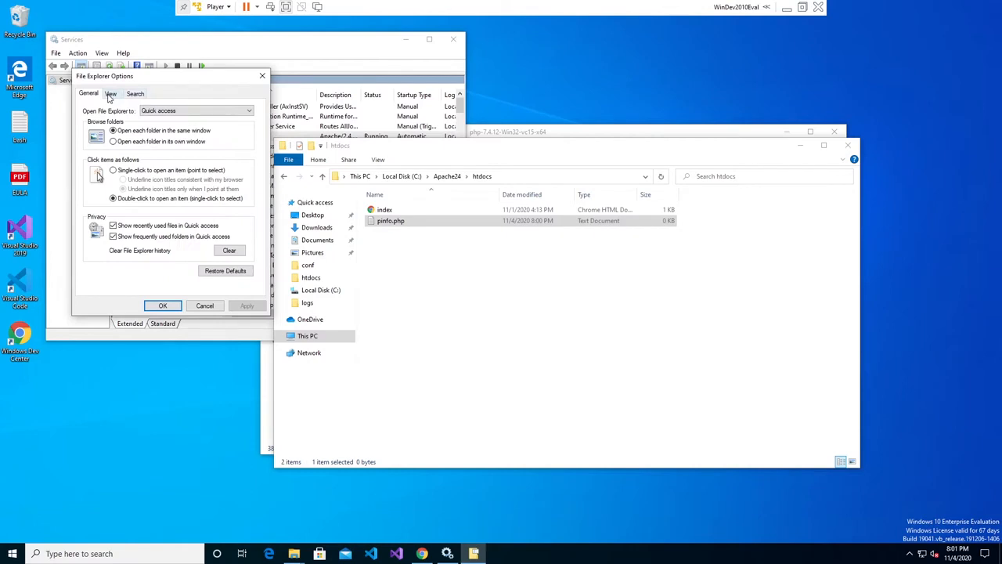
left_click(111, 94)
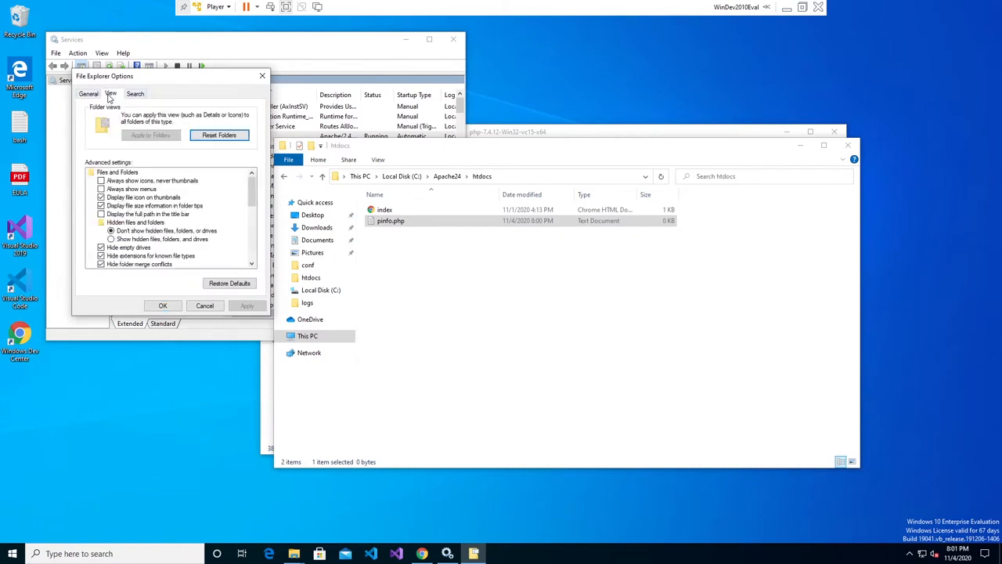
left_click(101, 257)
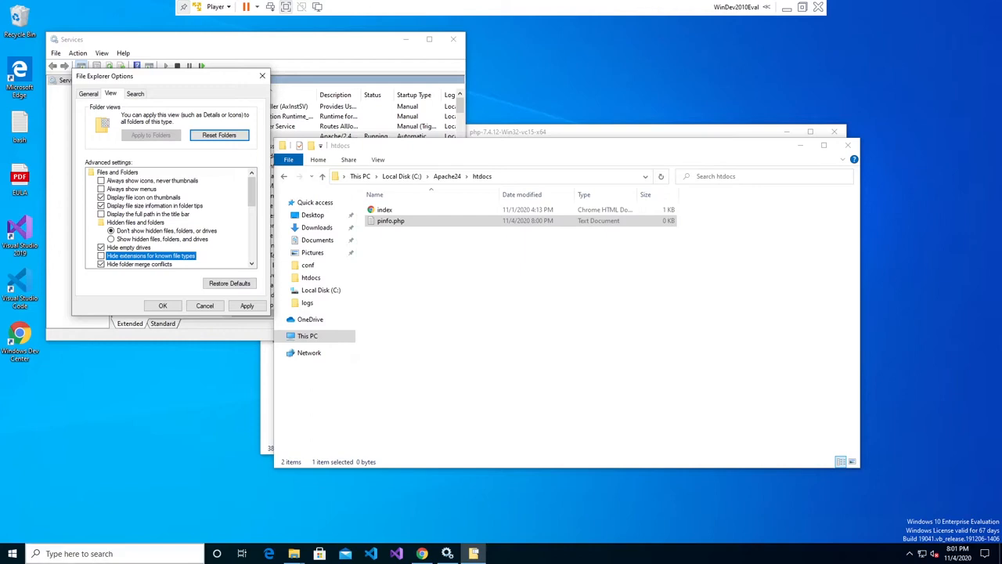
Bring up File Explorer Options again and apply showing extensions for known file types, closing the dialog.
left_click(100, 554)
type("folder")
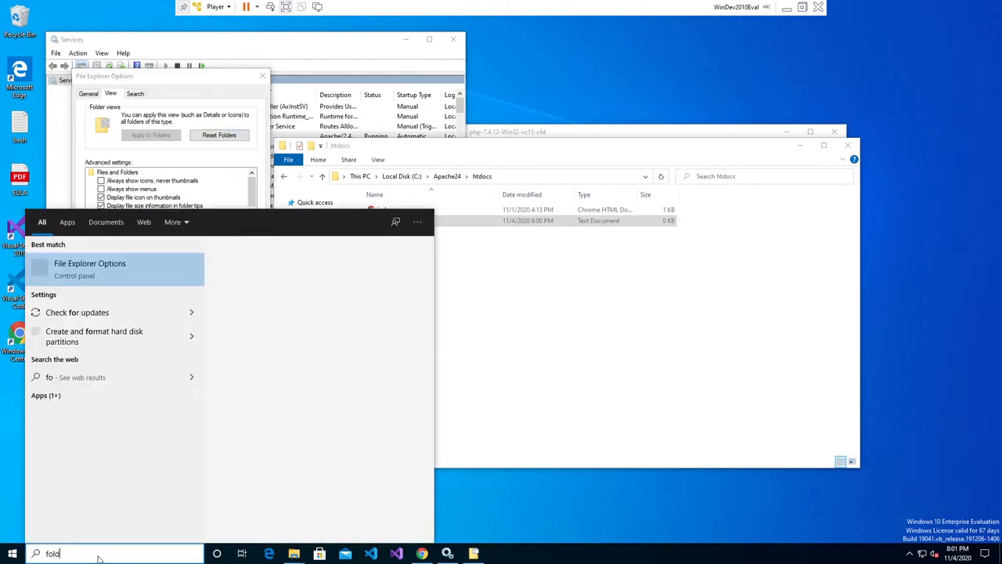
left_click(94, 281)
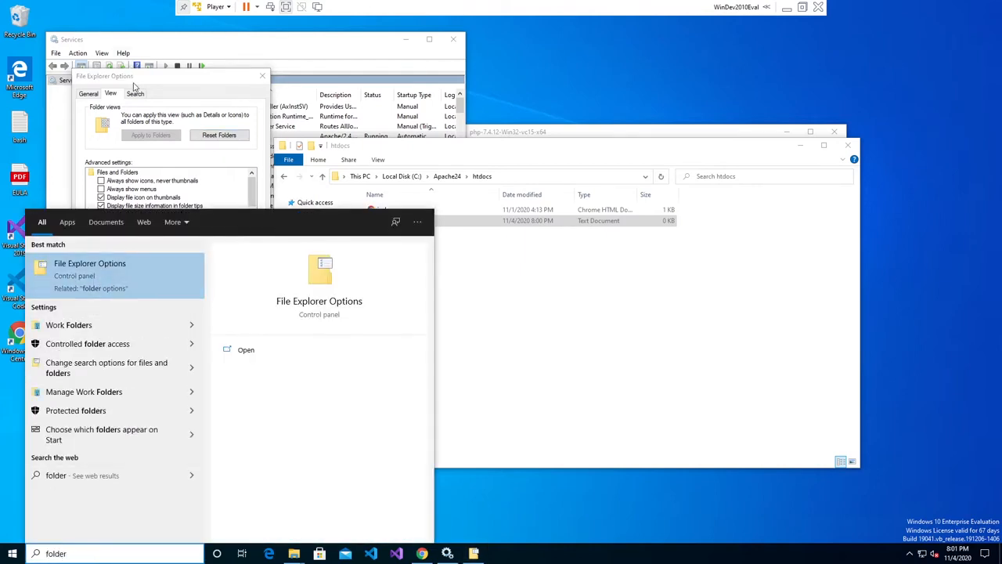
left_click(92, 96)
left_click(111, 94)
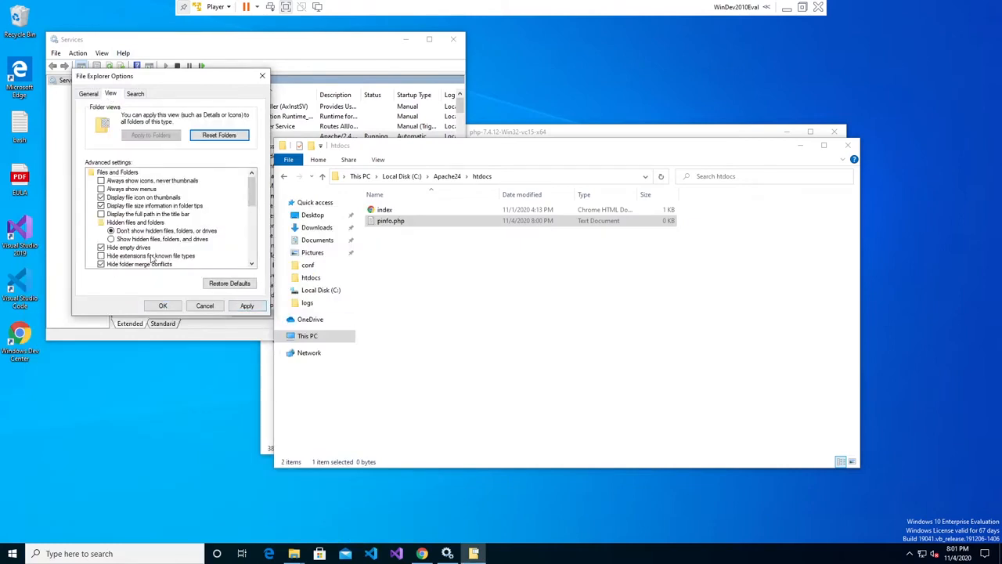
left_click(247, 305)
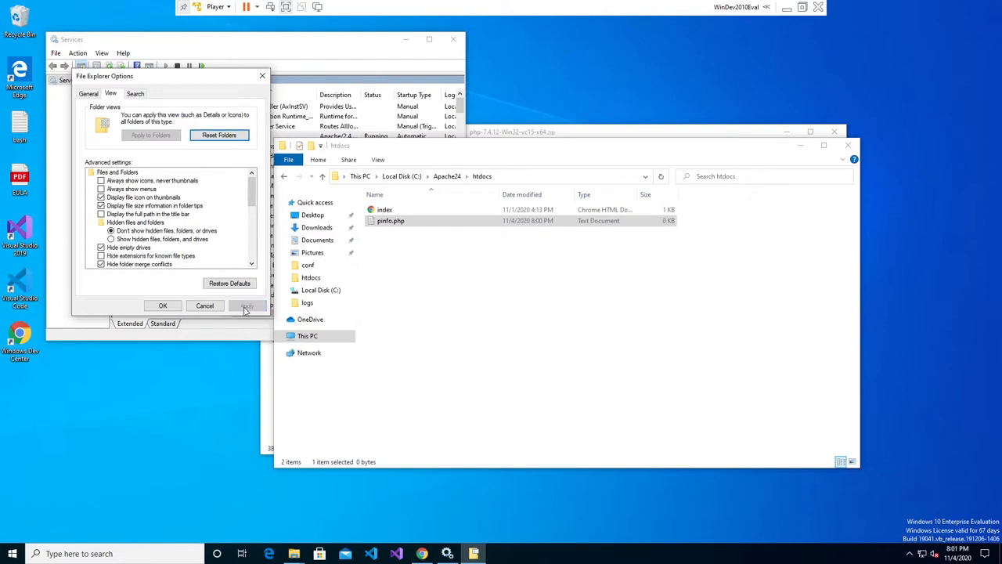
left_click(163, 305)
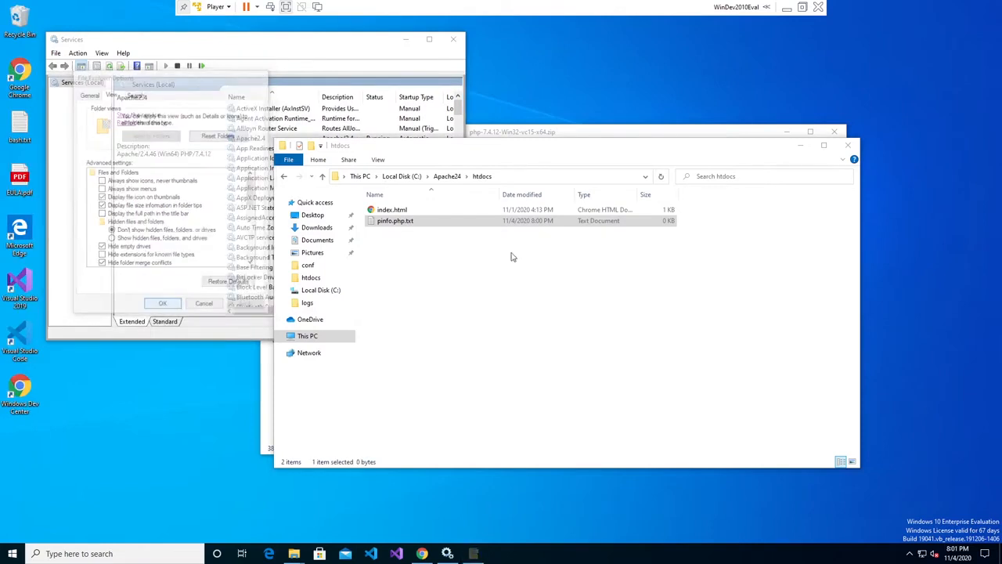
Rename pinfo.php.txt in the htdocs folder to pinfo.php and accept the file extension change.
right_click(430, 227)
left_click(462, 393)
key("End")
key("shift+Left")
key("shift+Left")
key("shift+Left")
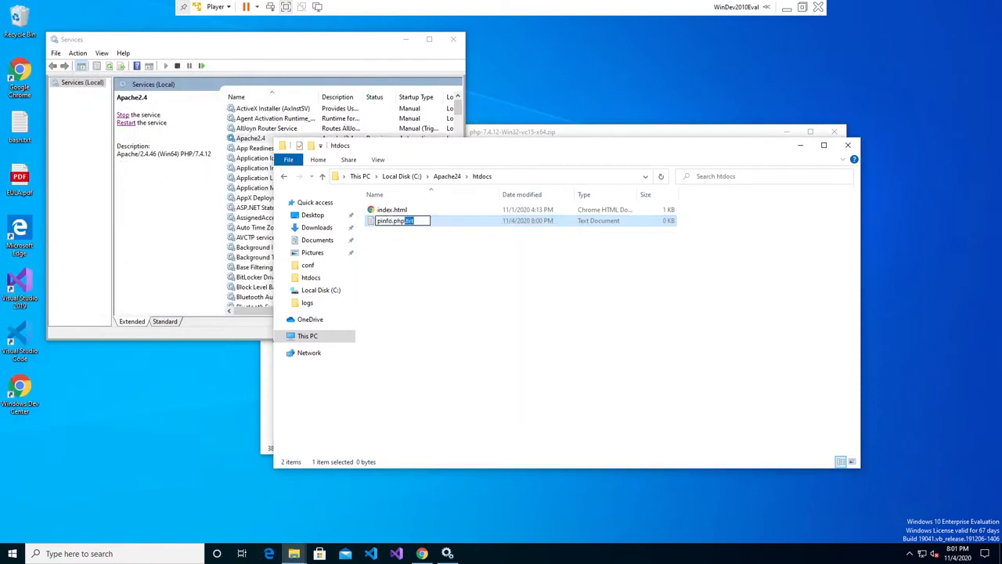
key("BackSpace")
key("Return")
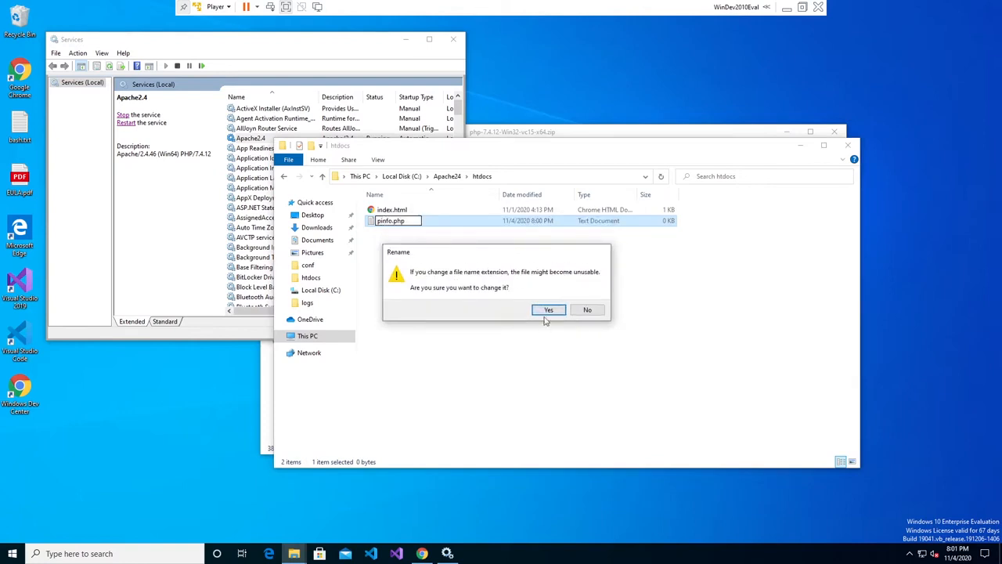
left_click(549, 311)
Open pinfo.php with Notepad and make it the app always used for .php files.
left_click(410, 222)
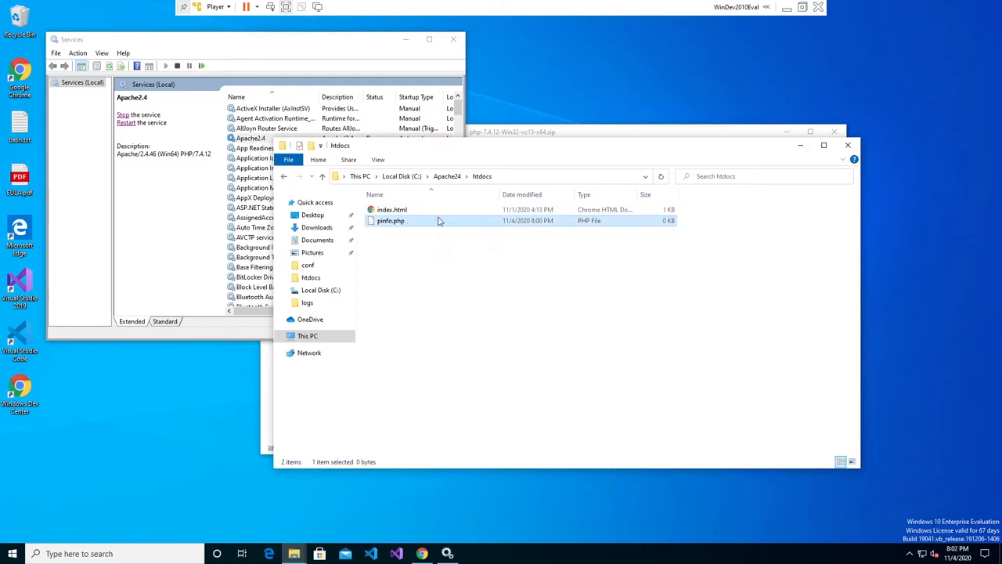
right_click(444, 223)
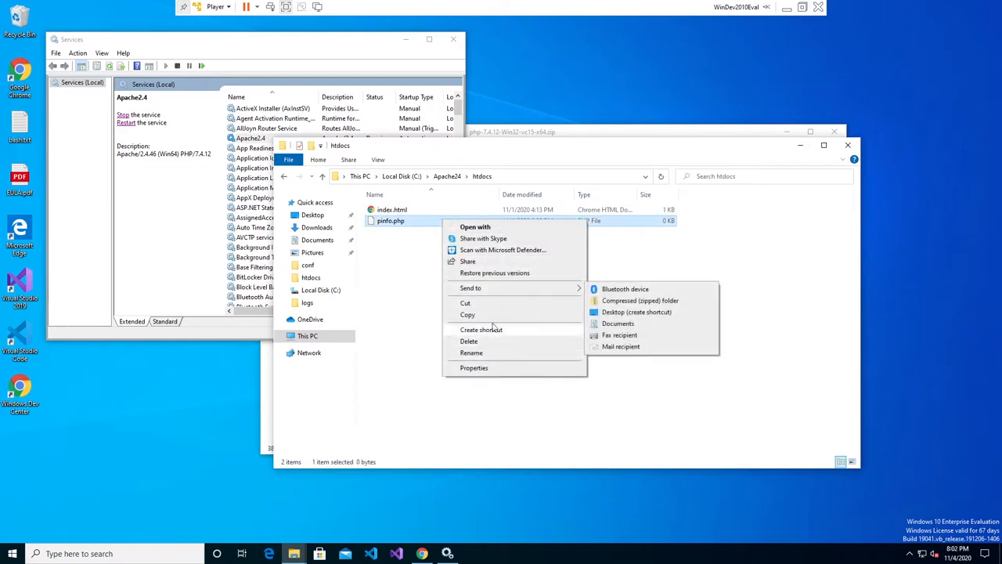
left_click(480, 227)
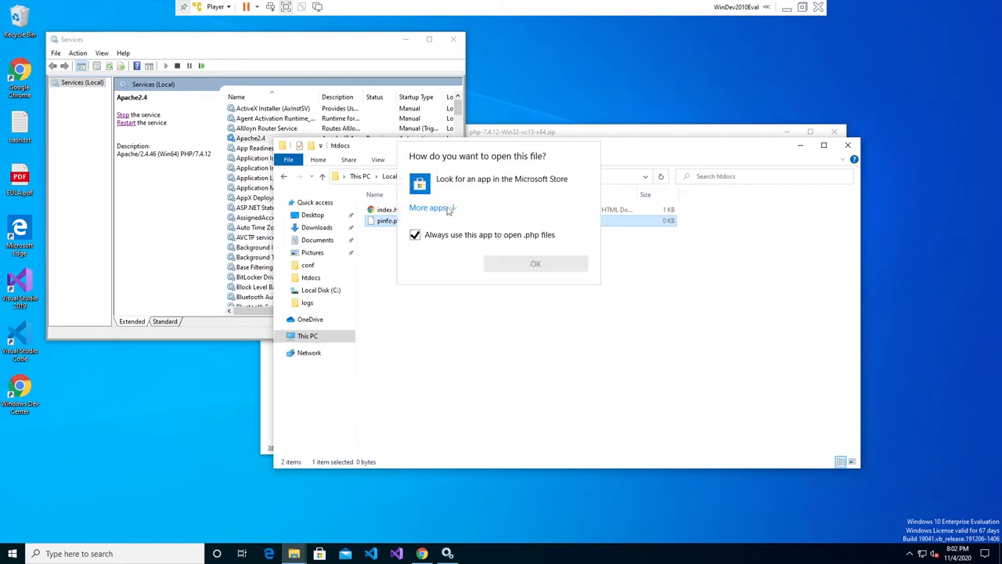
left_click(444, 208)
left_click(453, 287)
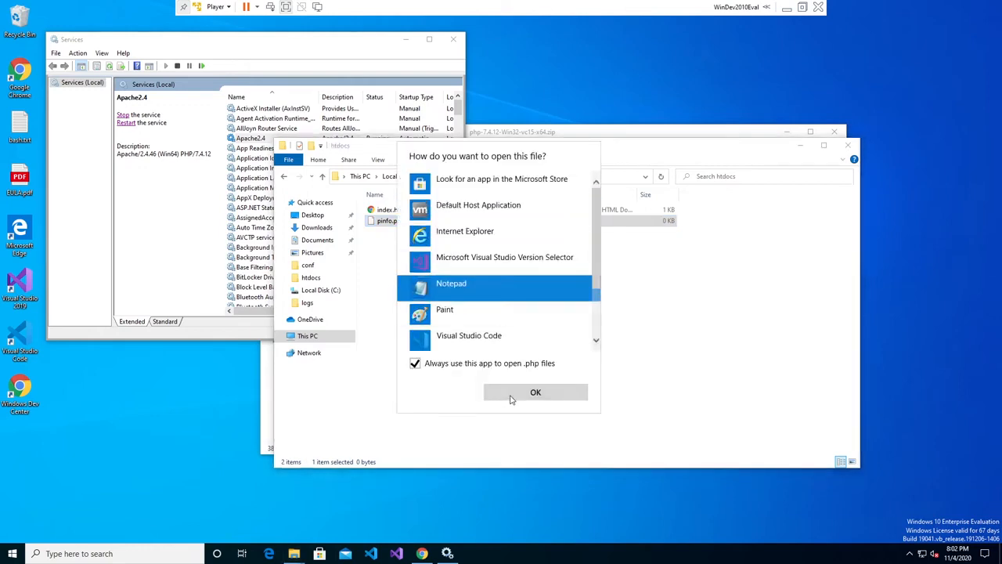
left_click(536, 392)
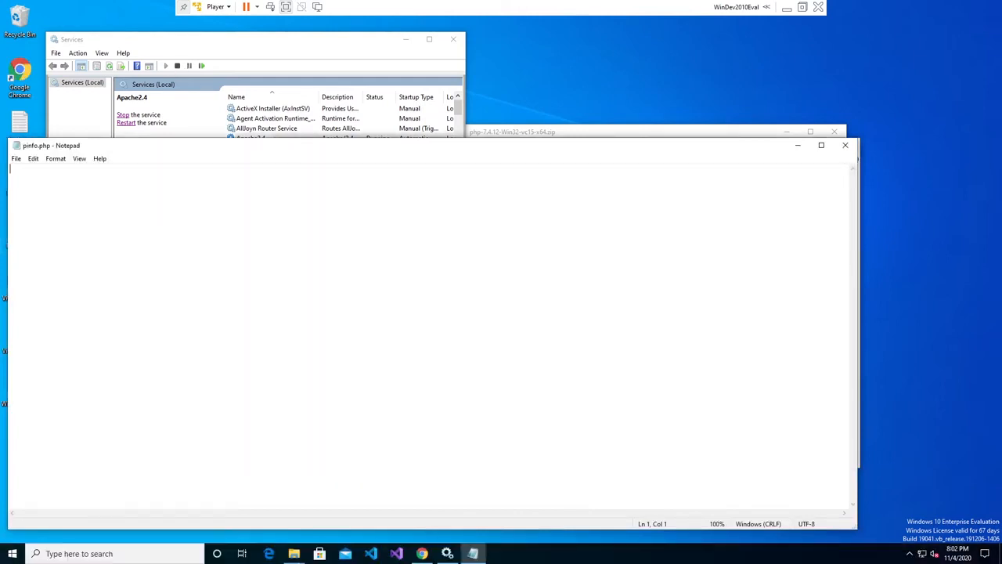
Write a PHP block calling phpinfo(); on its own line between <?php and ?>, save pinfo.php, and close it.
type("<?php phpinfo(); ?>")
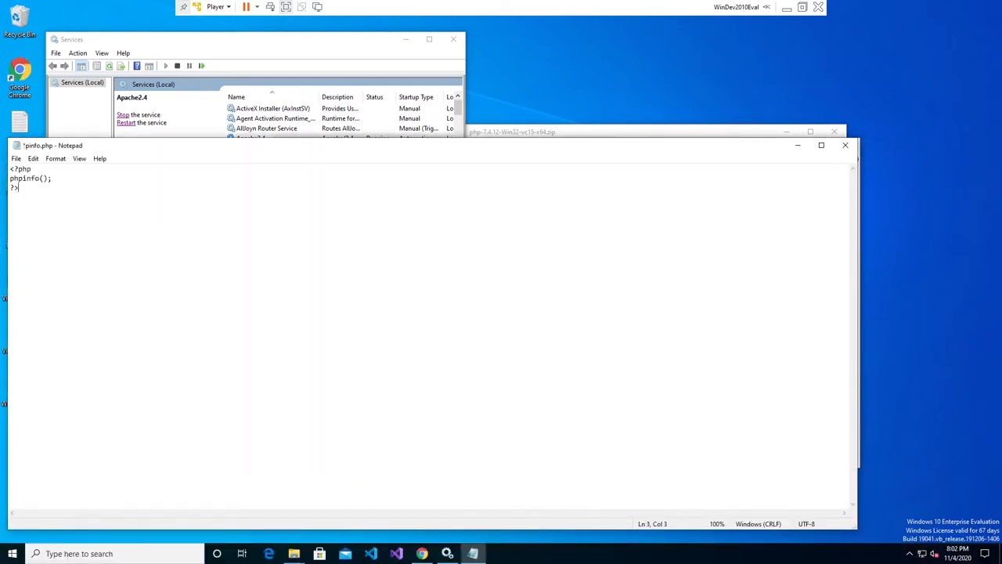
left_click_drag(32, 169, 10, 179)
left_click(53, 179)
key("ctrl+s")
key("ctrl+a")
key("Right")
double_click(28, 179)
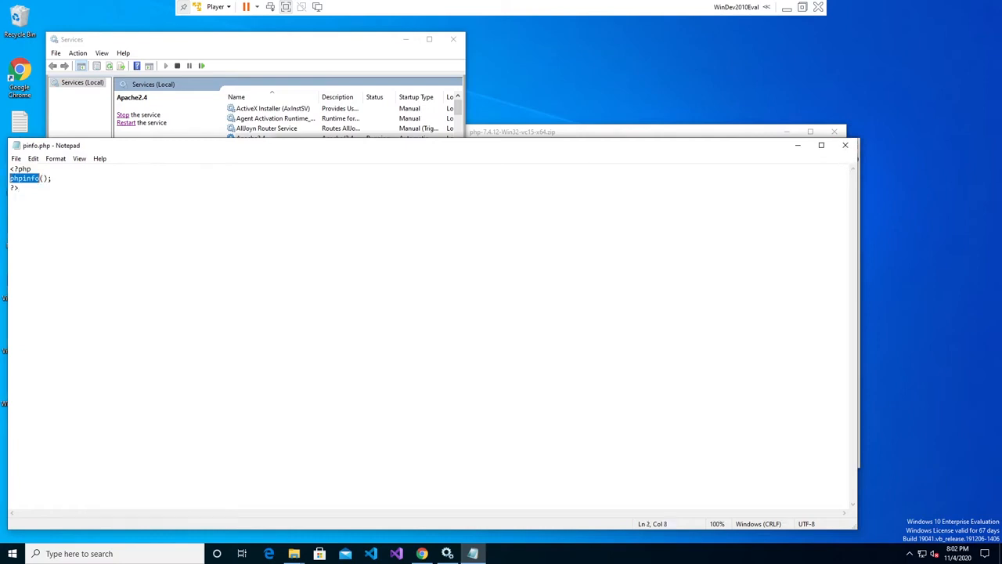
left_click(846, 146)
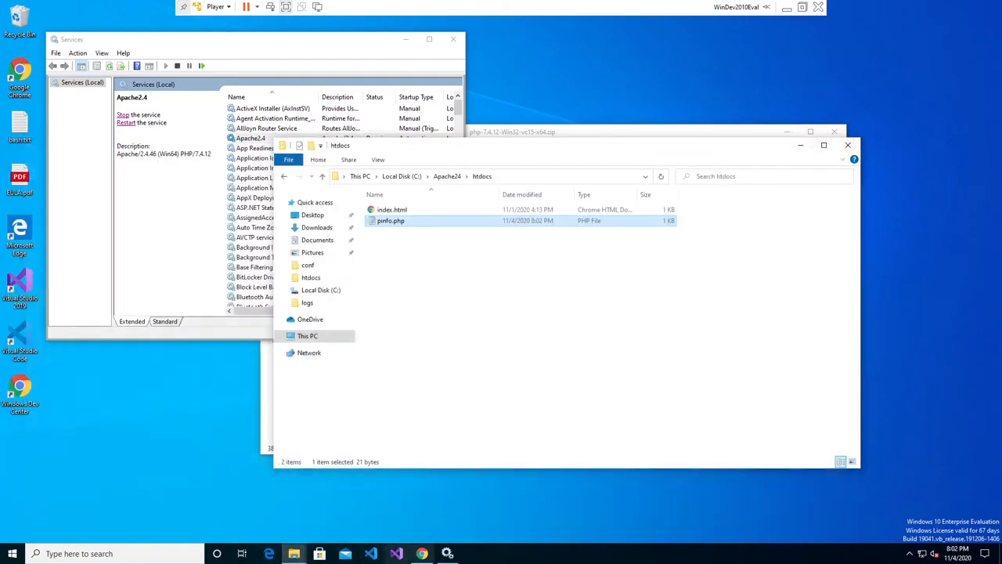
Switch to Chrome and load 127.0.0.1/pinfo.php.
left_click(423, 554)
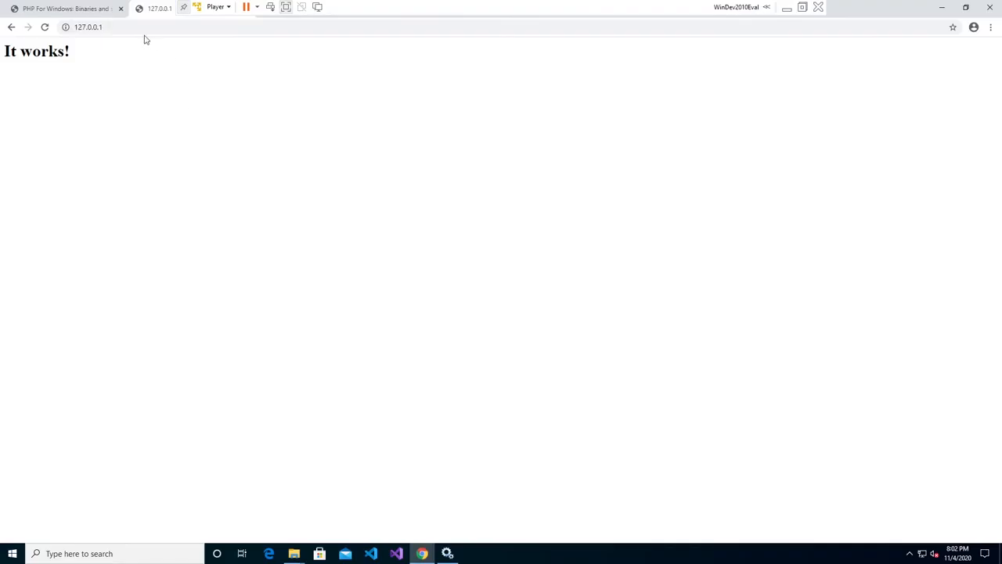
left_click(141, 27)
key("End")
type("/")
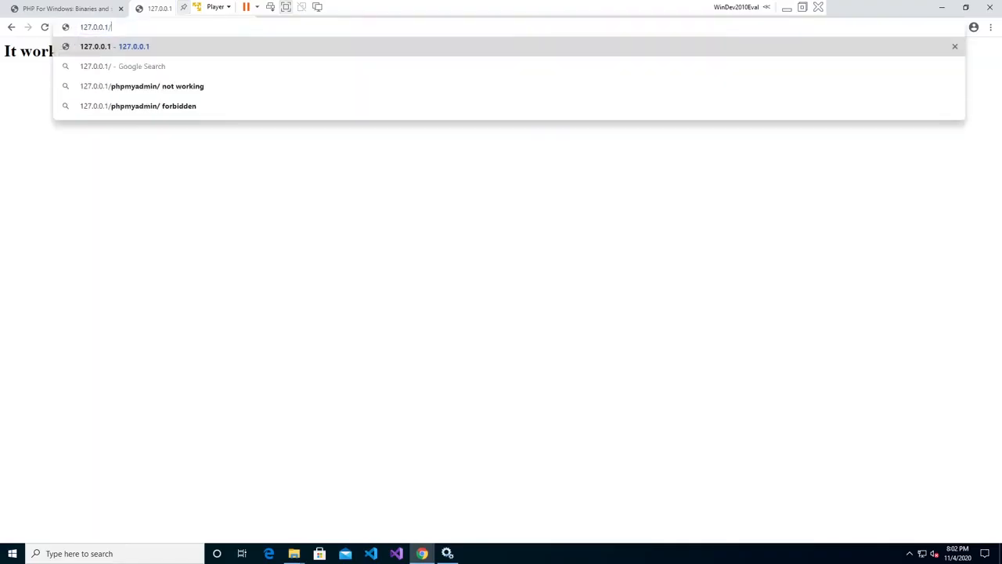
type("pinfo.php")
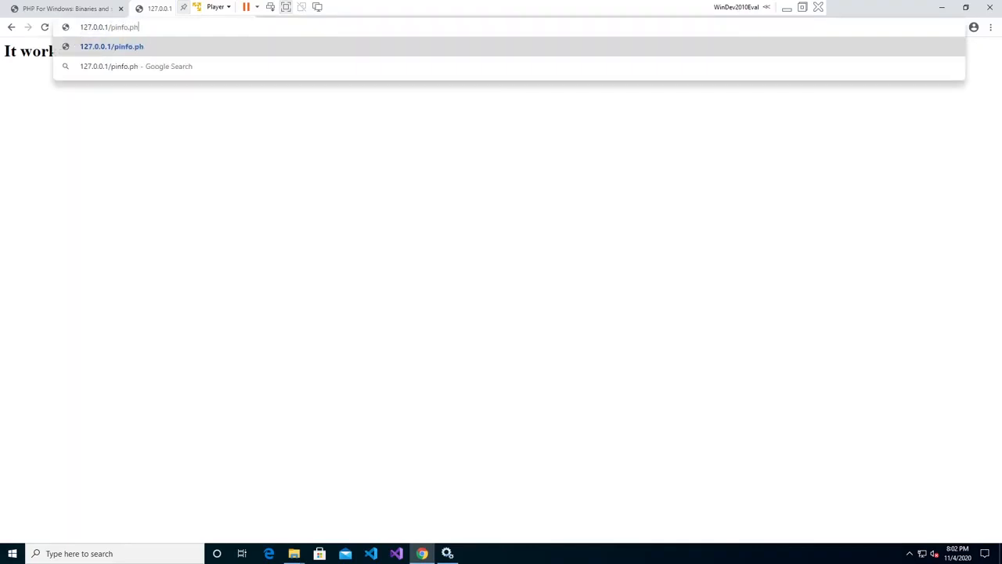
key("Return")
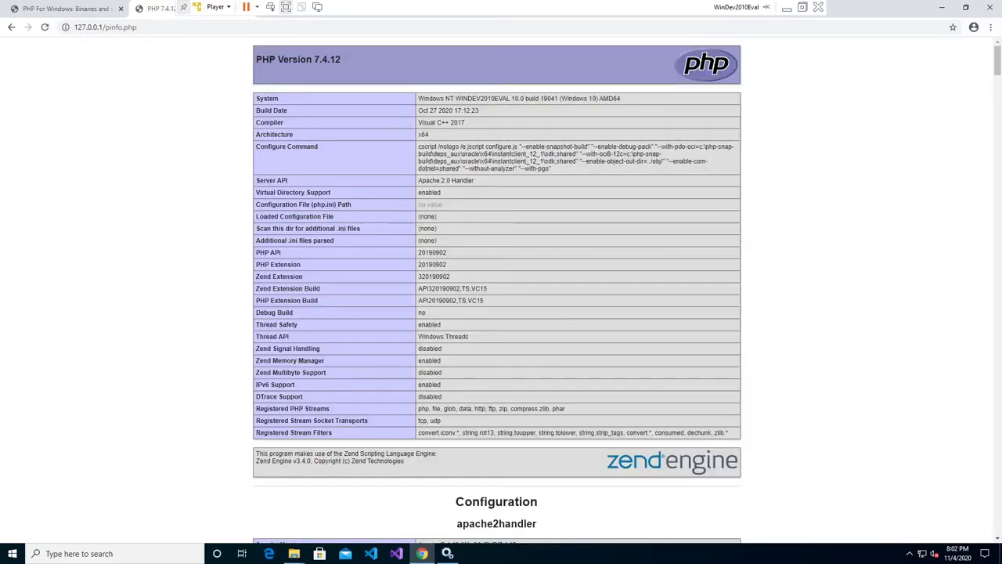
Check the PHP version in the heading of the PHP info page.
left_click_drag(262, 59, 393, 76)
left_click(358, 65)
left_click_drag(257, 59, 355, 63)
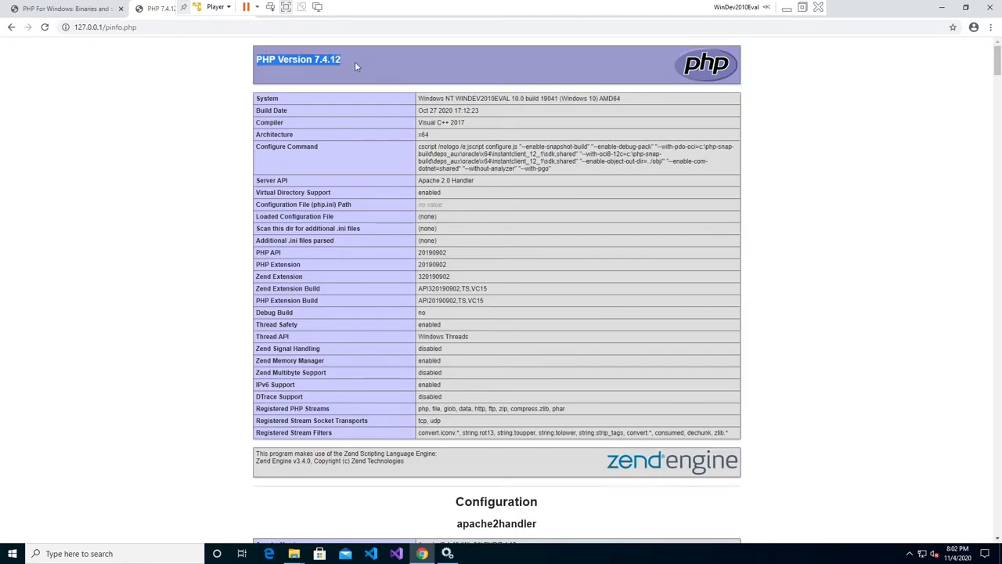
left_click(388, 61)
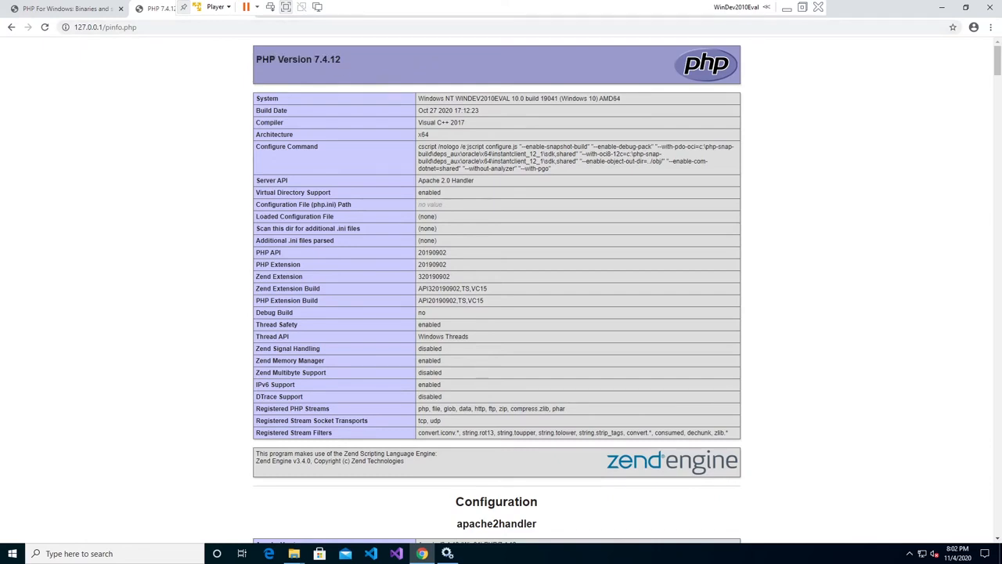
left_click_drag(257, 59, 330, 60)
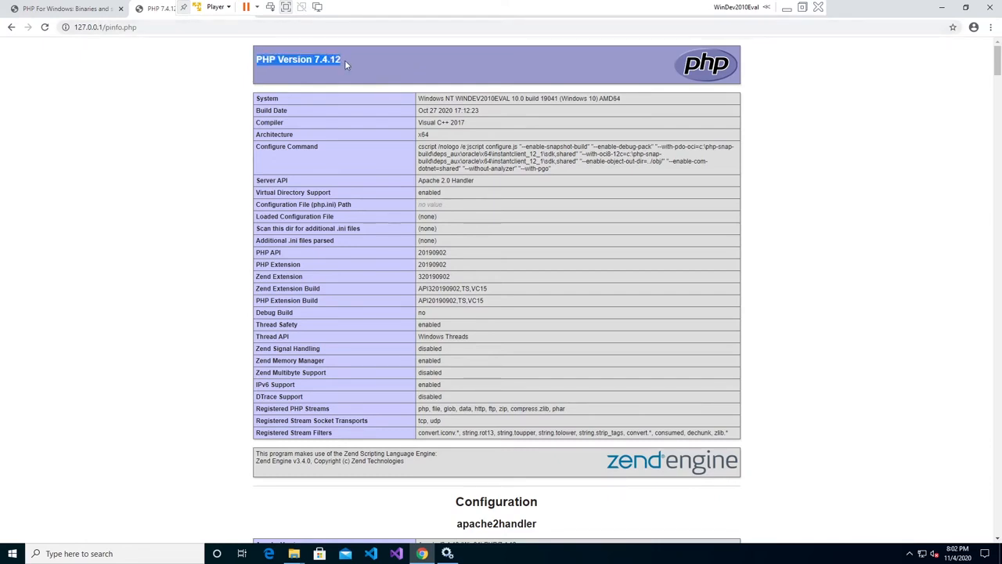
left_click(372, 58)
Search the PHP info page for "apache" and examine the Apache version and environment entries.
scroll(662, 215, "down", 2)
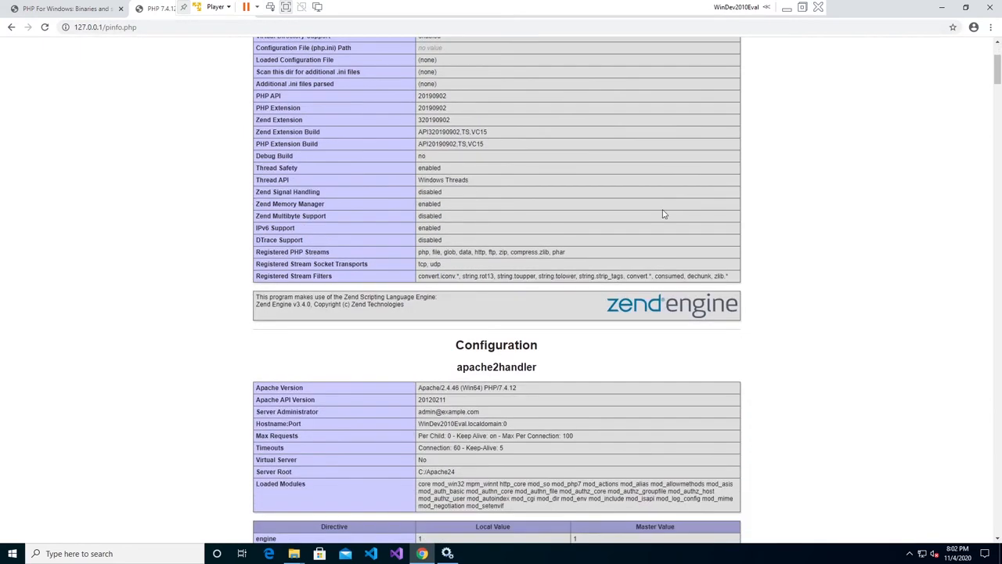
key("ctrl+f")
type("apache")
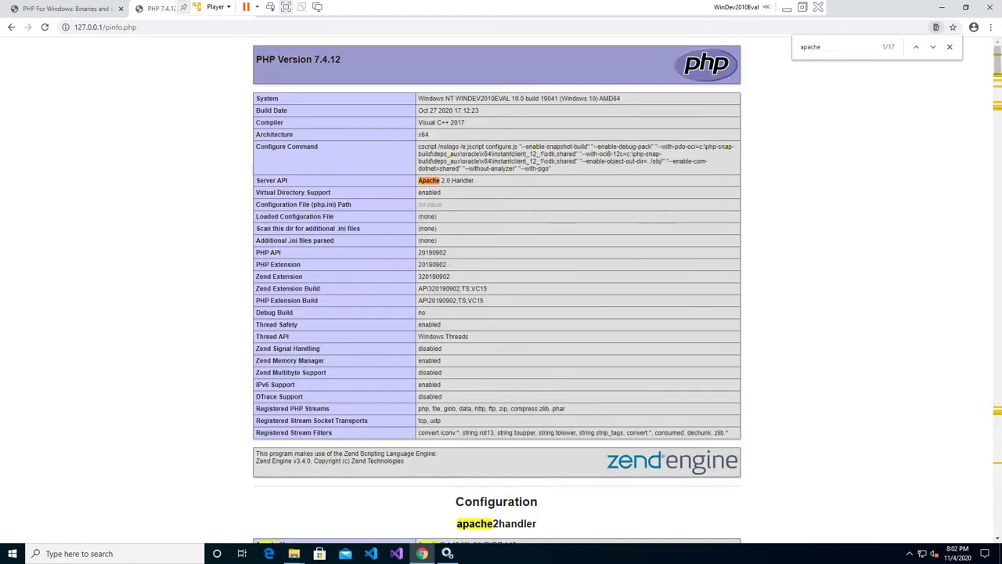
scroll(496, 290, "down", 2)
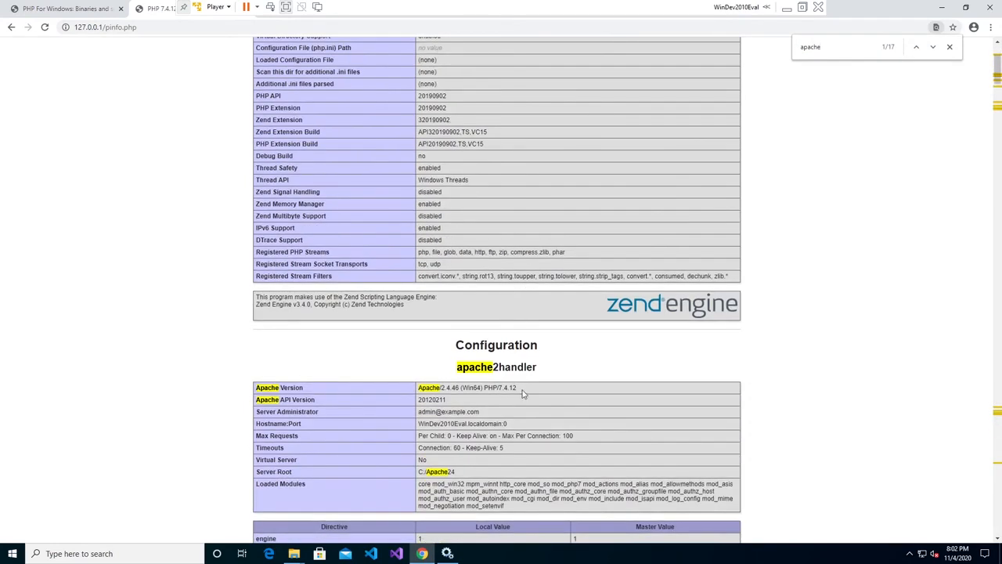
left_click_drag(518, 389, 416, 389)
scroll(567, 449, "down", 3)
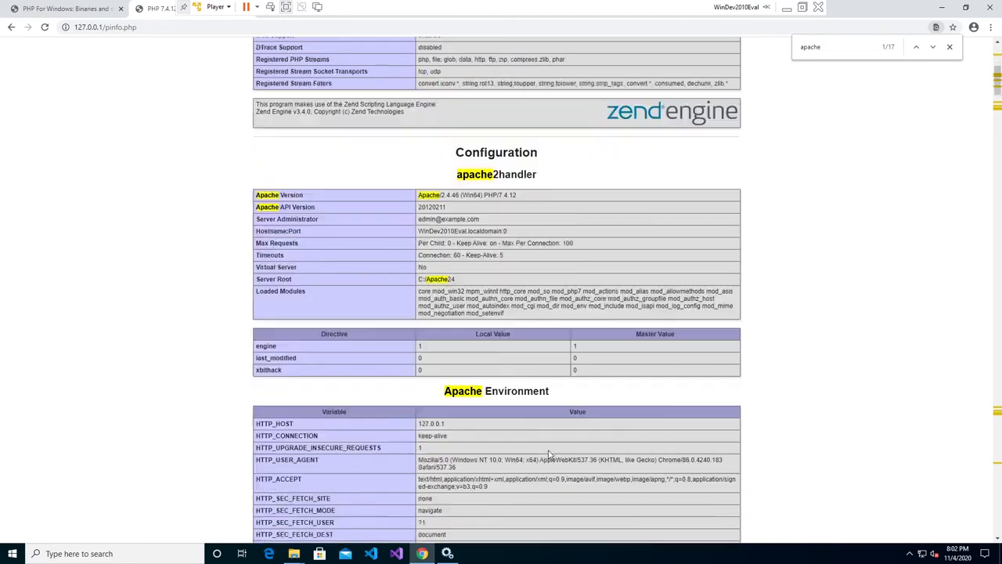
scroll(454, 387, "up", 5)
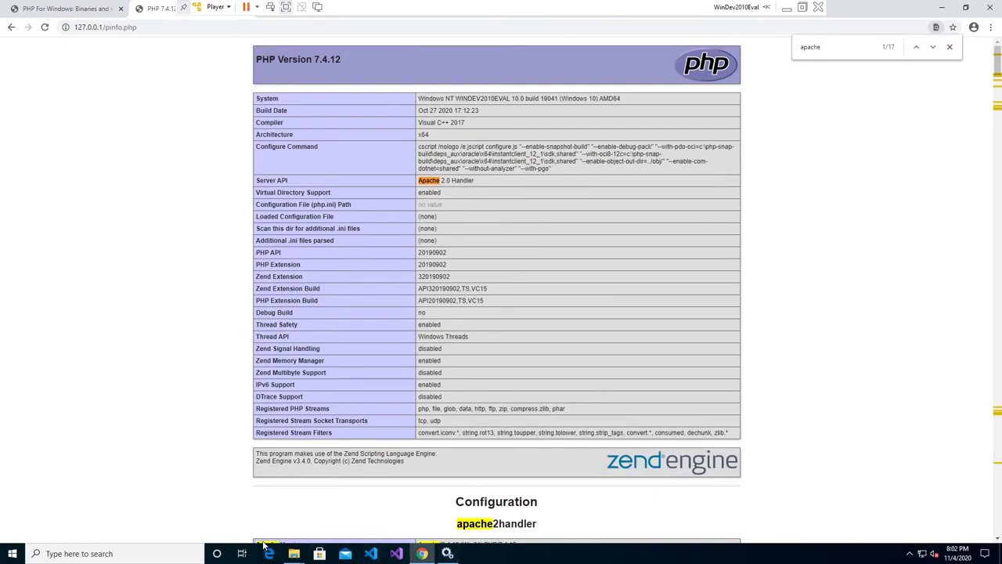
Switch to the htdocs folder in File Explorer and check the index.html and pinfo.php files, leaving pinfo.php selected.
mouse_move(293, 552)
left_click(348, 508)
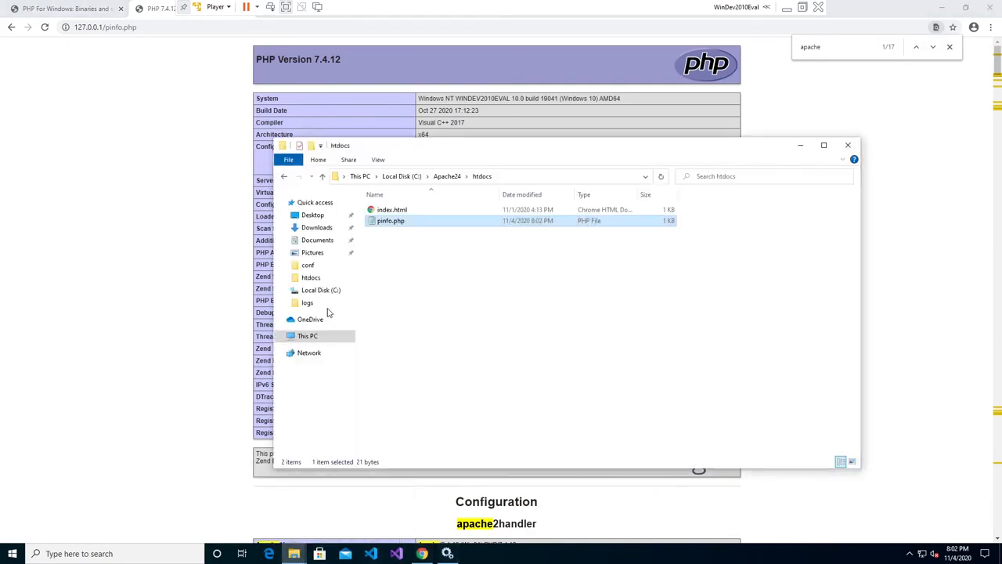
left_click(407, 212)
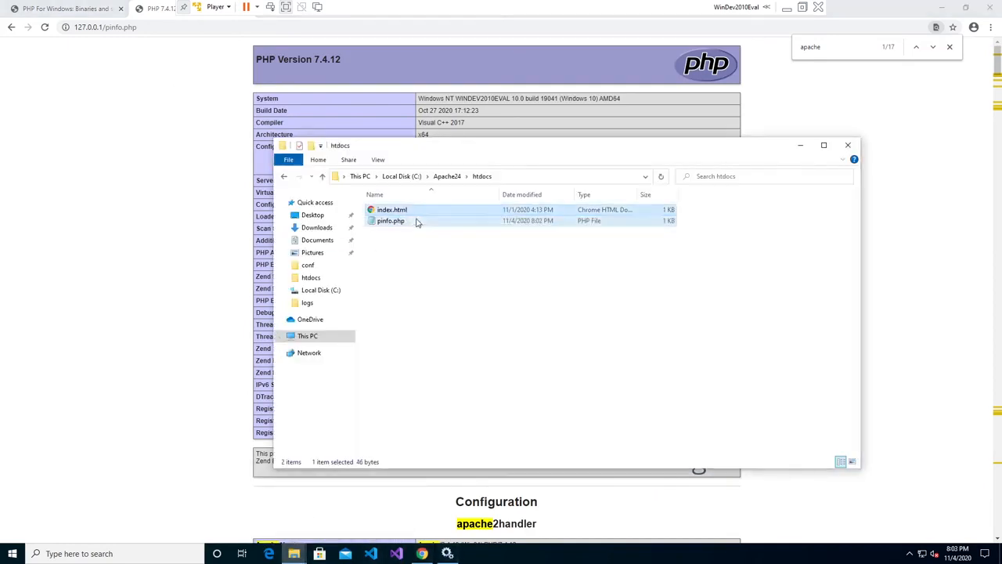
left_click(396, 223)
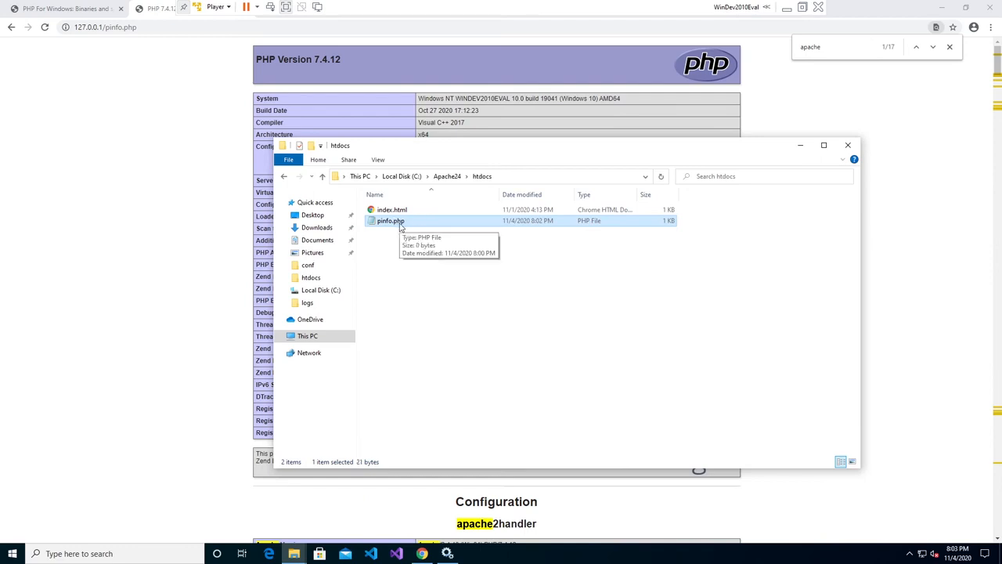